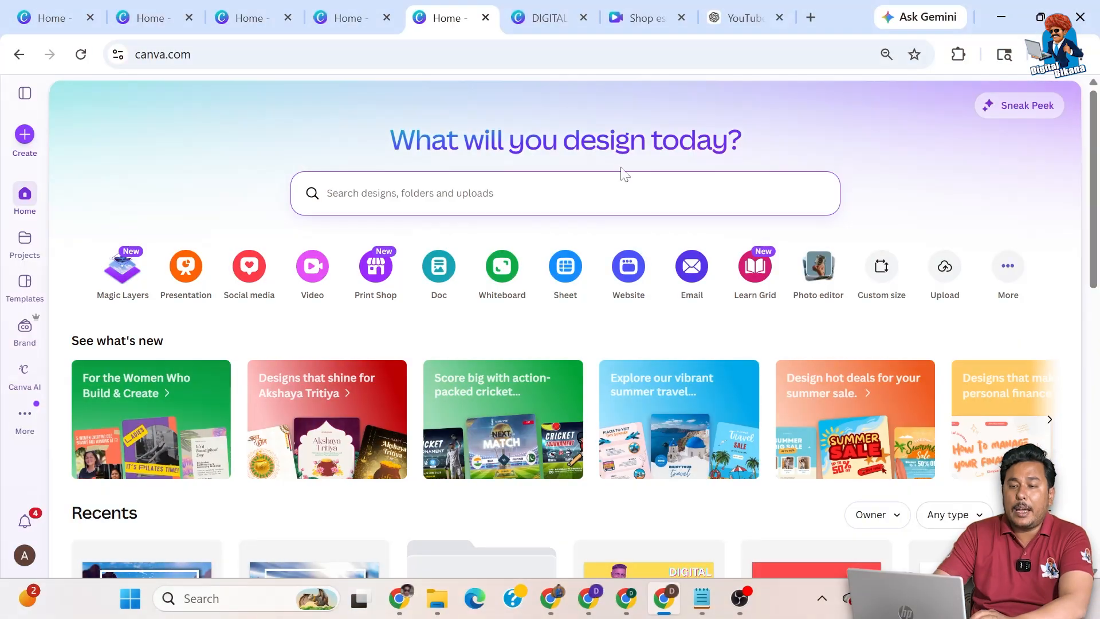
- Create a blank 1920 × 1080 px Landscape Video design and open its elements library
{"action": "left_click", "coordinate": [28, 137]}
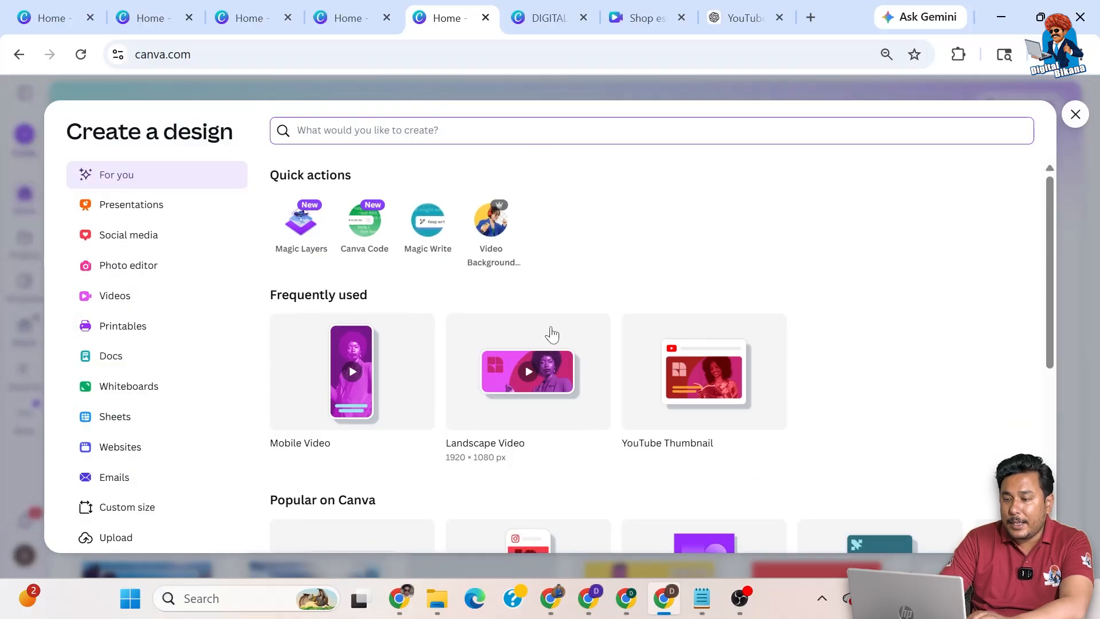
{"action": "left_click", "coordinate": [552, 380]}
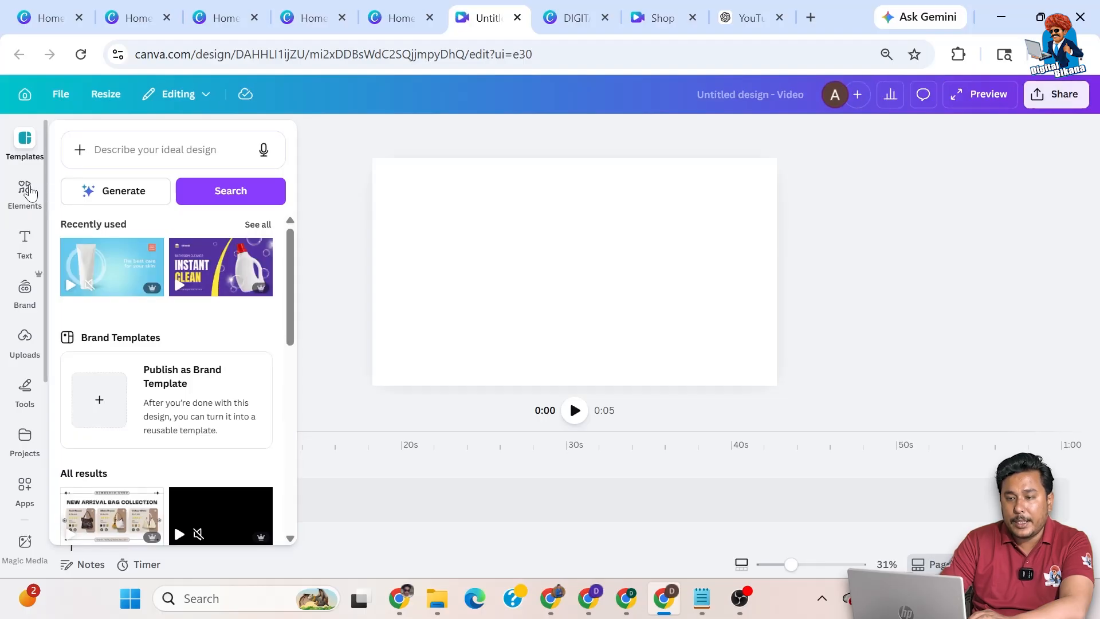
{"action": "left_click", "coordinate": [24, 192]}
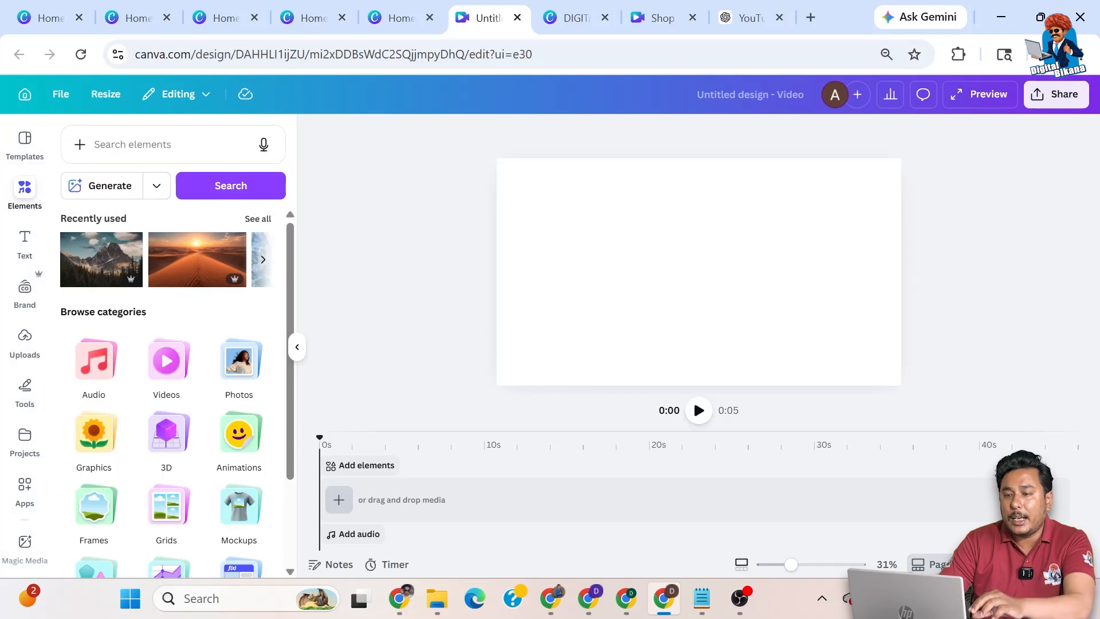
- Search the elements for "grid" and show the full collection of grids
{"action": "left_click", "coordinate": [115, 154]}
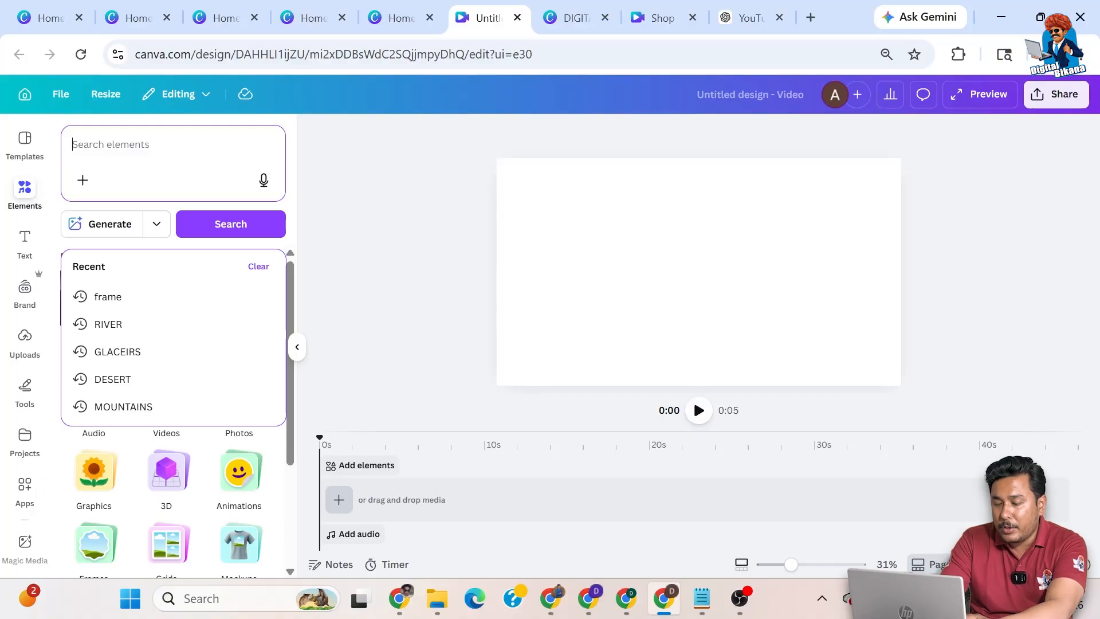
{"action": "type", "text": "grid"}
{"action": "key", "text": "Return"}
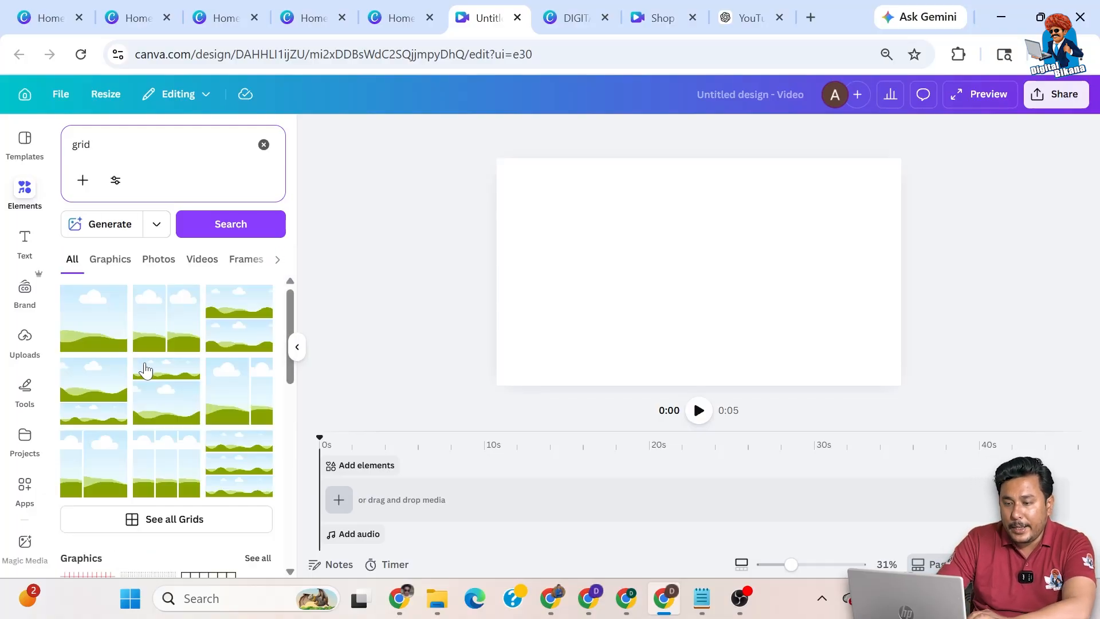
{"action": "scroll", "coordinate": [147, 370], "scroll_direction": "down", "scroll_amount": 3}
{"action": "scroll", "coordinate": [146, 369], "scroll_direction": "up", "scroll_amount": 3}
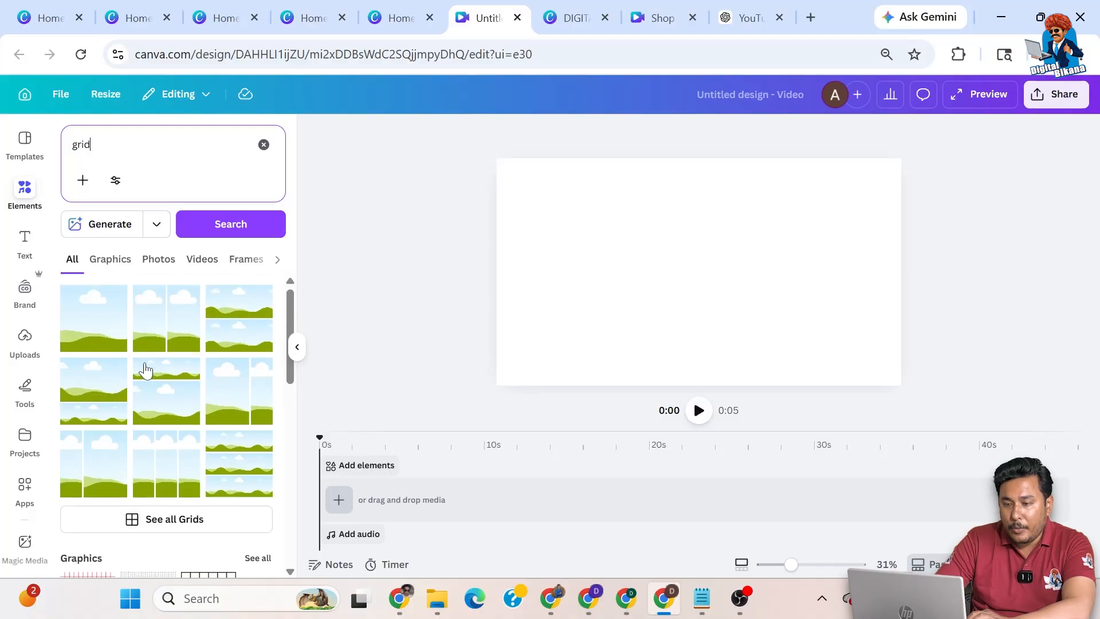
{"action": "left_click", "coordinate": [160, 523]}
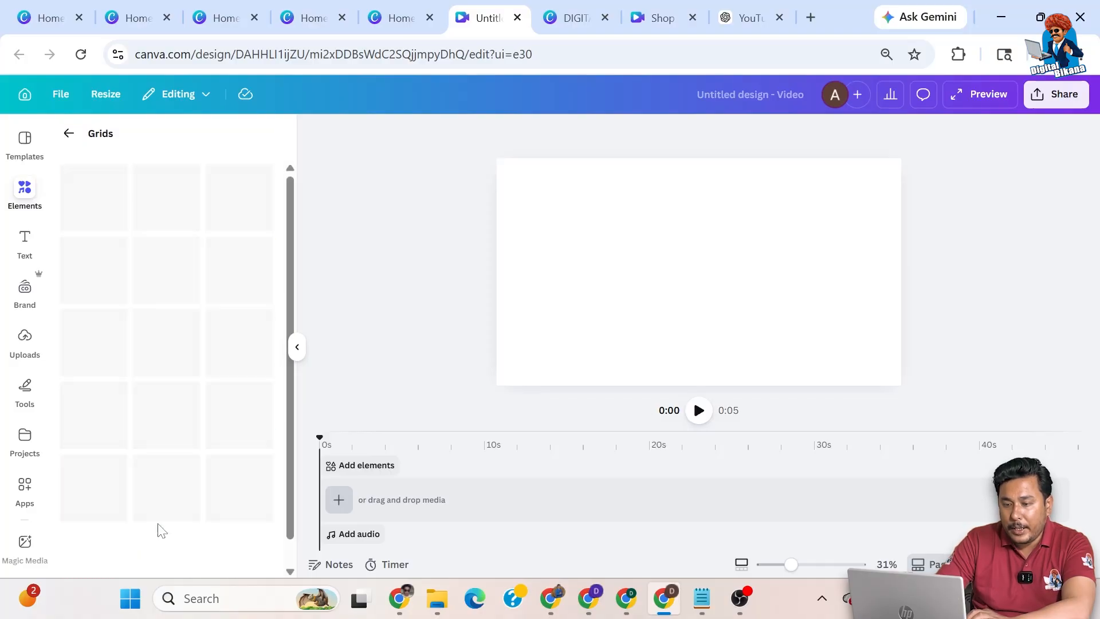
- Add the four-cell grid with a tall cell on the left, two small cells at upper right and a wide cell below them
{"action": "scroll", "coordinate": [164, 427], "scroll_direction": "down", "scroll_amount": 4}
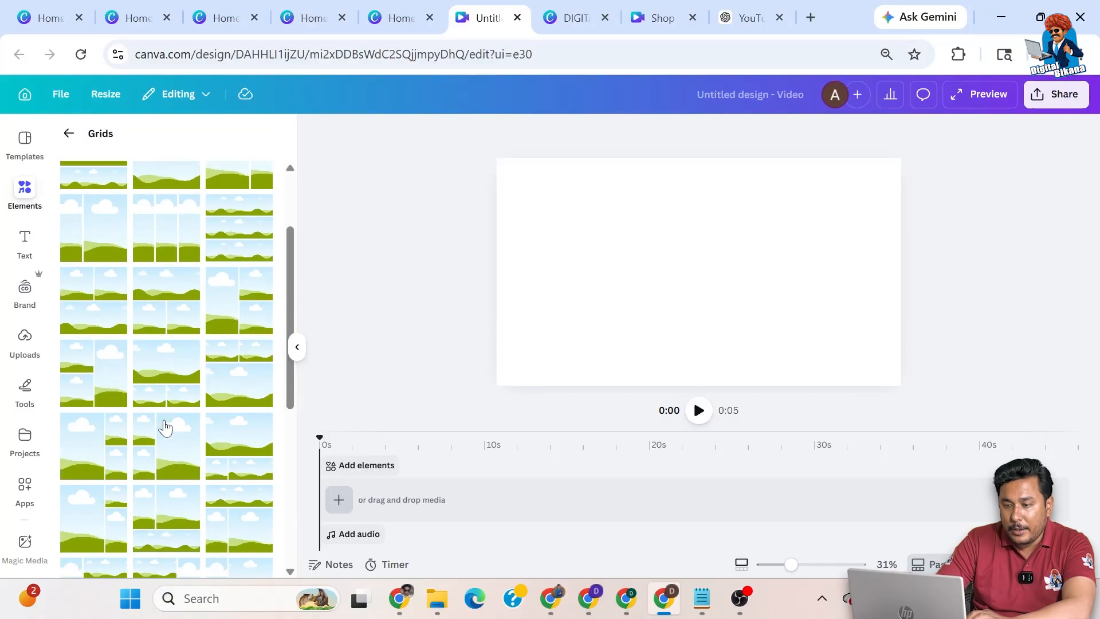
{"action": "scroll", "coordinate": [165, 426], "scroll_direction": "down", "scroll_amount": 3}
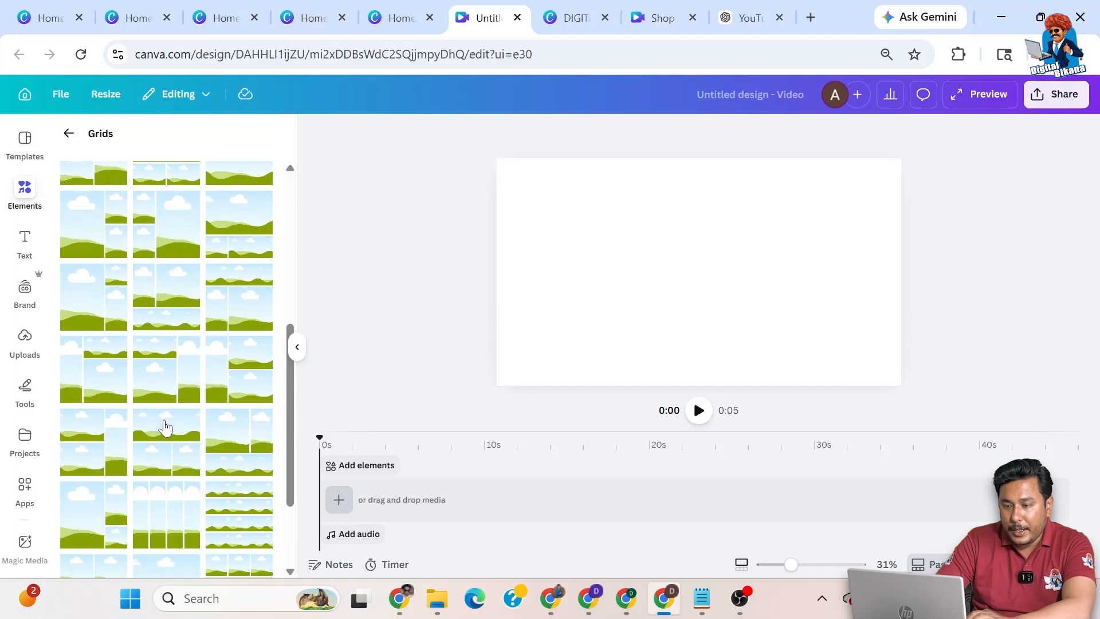
{"action": "scroll", "coordinate": [164, 427], "scroll_direction": "down", "scroll_amount": 1}
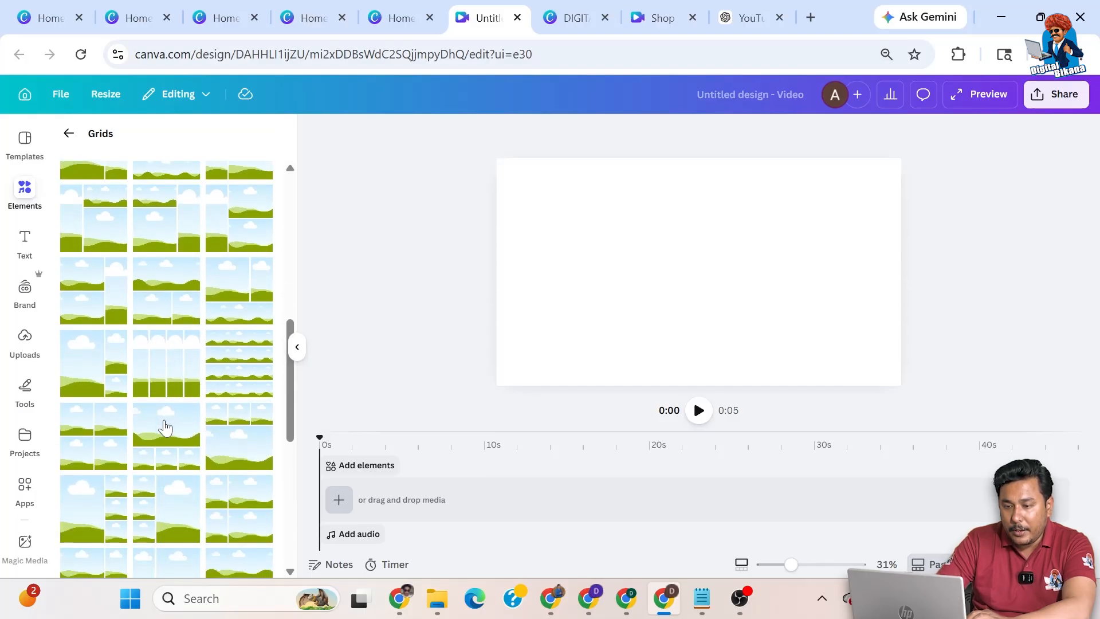
{"action": "scroll", "coordinate": [164, 427], "scroll_direction": "down", "scroll_amount": 3}
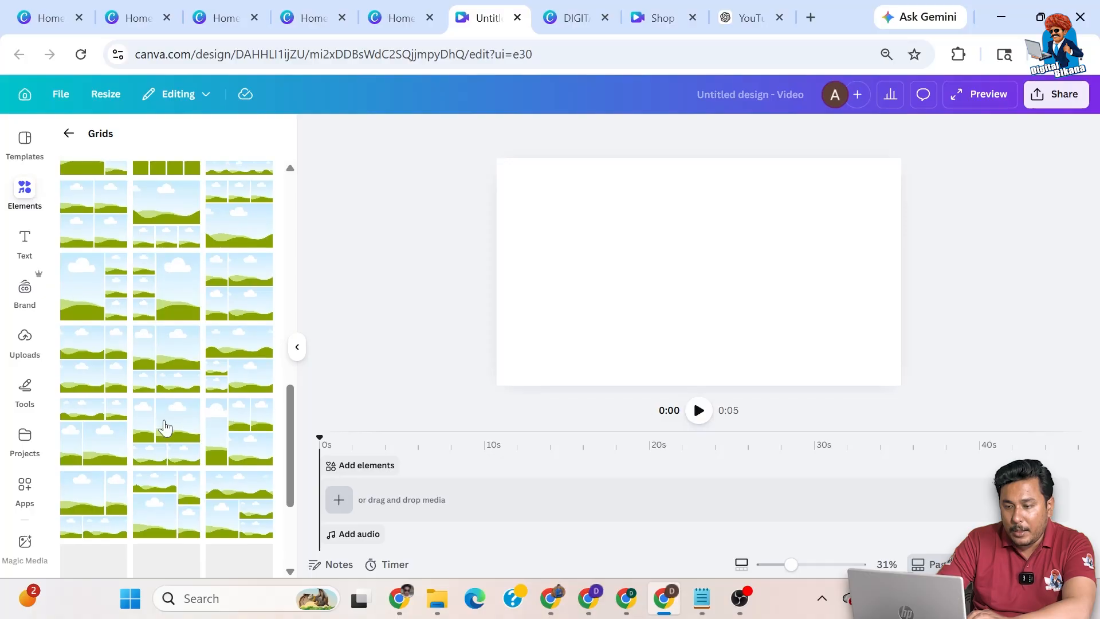
{"action": "scroll", "coordinate": [164, 427], "scroll_direction": "down", "scroll_amount": 1}
{"action": "left_click", "coordinate": [235, 387]}
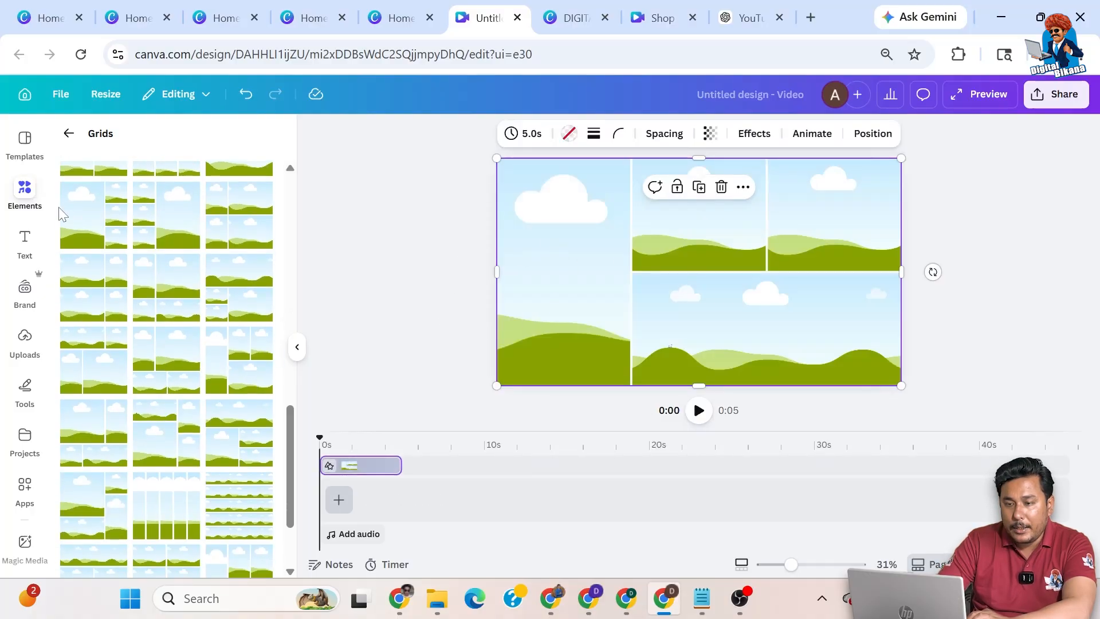
- Search the elements for "mountain" and place the 18-second river video in the grid's tall left cell
{"action": "left_click", "coordinate": [19, 191]}
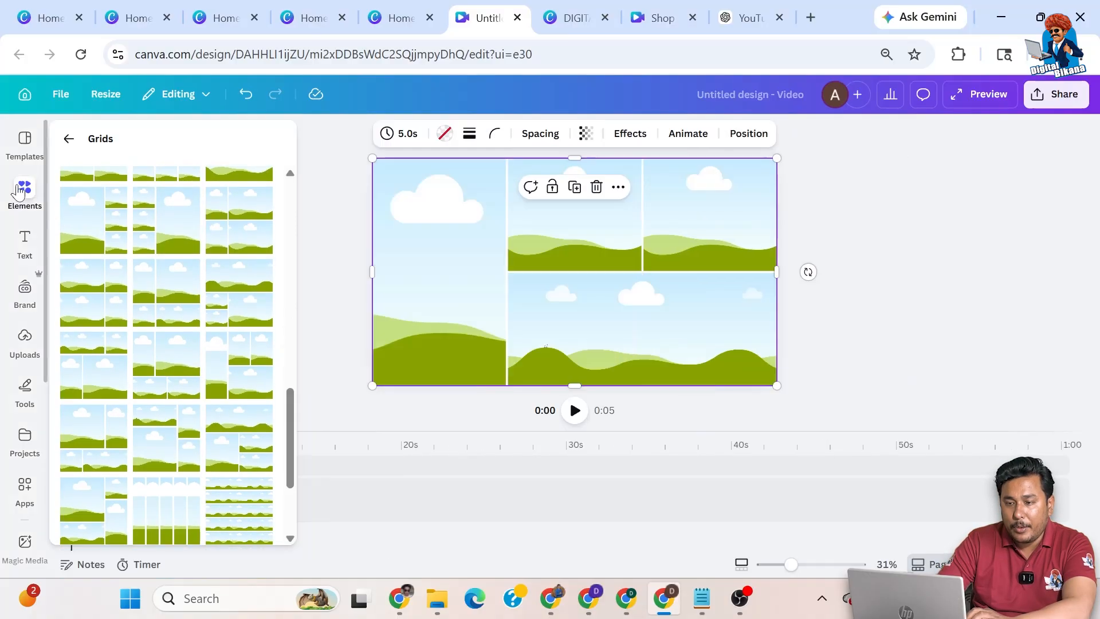
{"action": "left_click", "coordinate": [69, 138]}
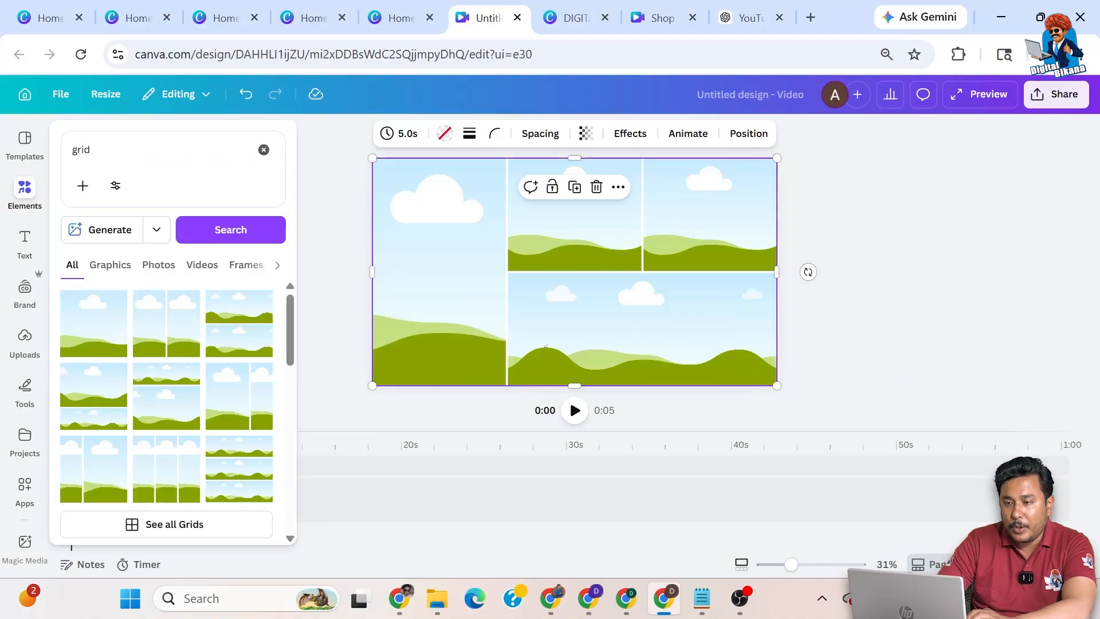
{"action": "left_click", "coordinate": [263, 150]}
{"action": "left_click", "coordinate": [121, 158]}
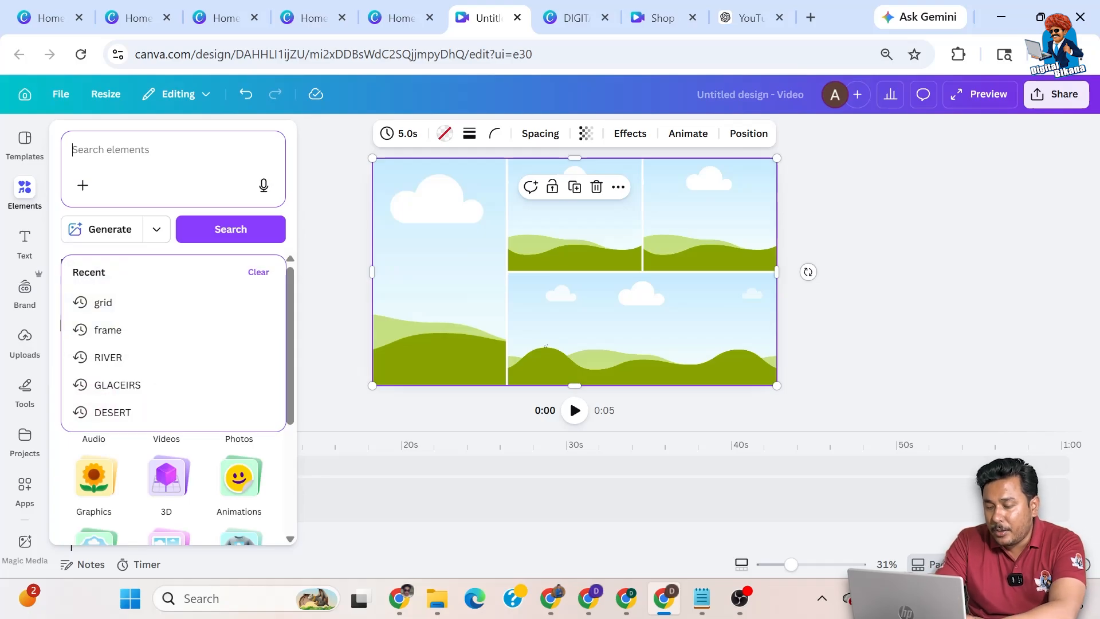
{"action": "type", "text": "mountain"}
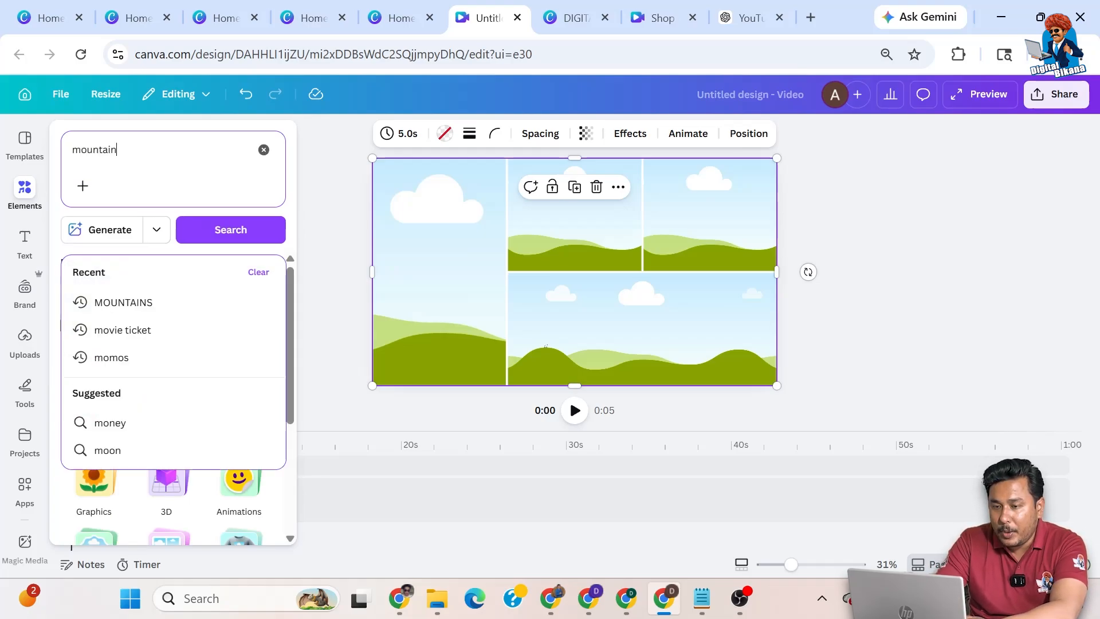
{"action": "key", "text": "Return"}
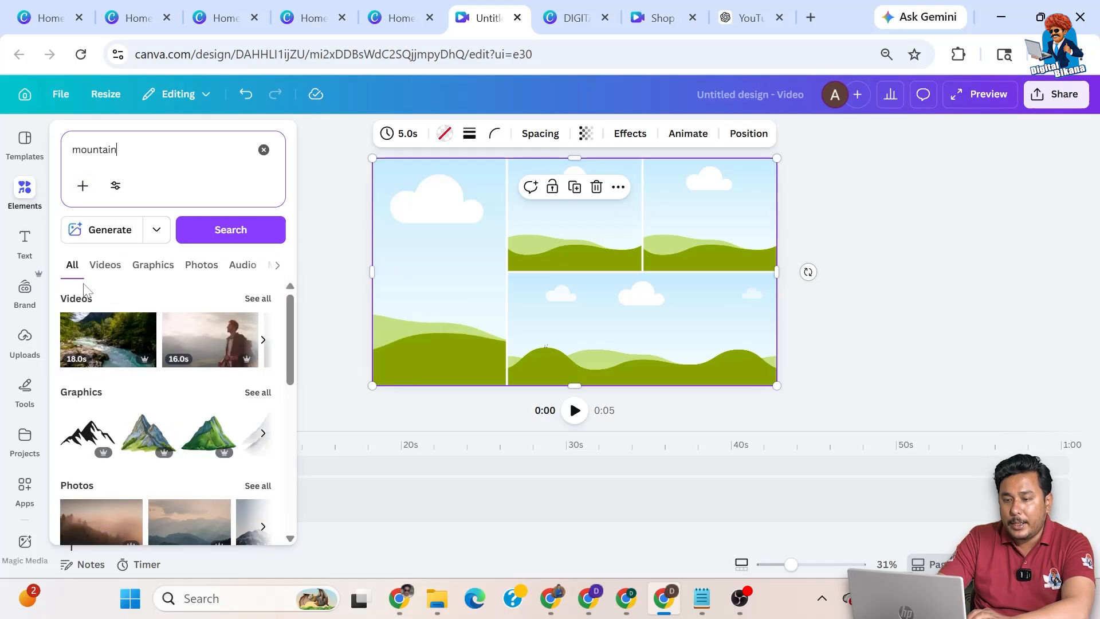
{"action": "left_click_drag", "start_coordinate": [100, 344], "coordinate": [431, 233]}
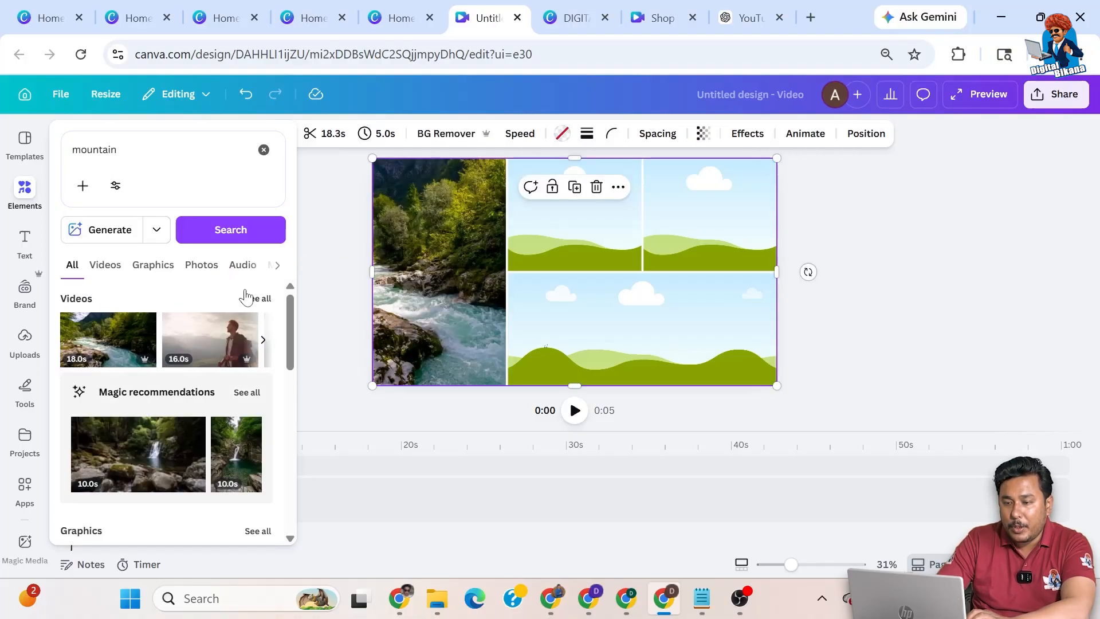
- Replace the elements search term with "nature" and run the search
{"action": "left_click_drag", "start_coordinate": [128, 150], "coordinate": [1, 142]}
{"action": "left_click", "coordinate": [24, 189]}
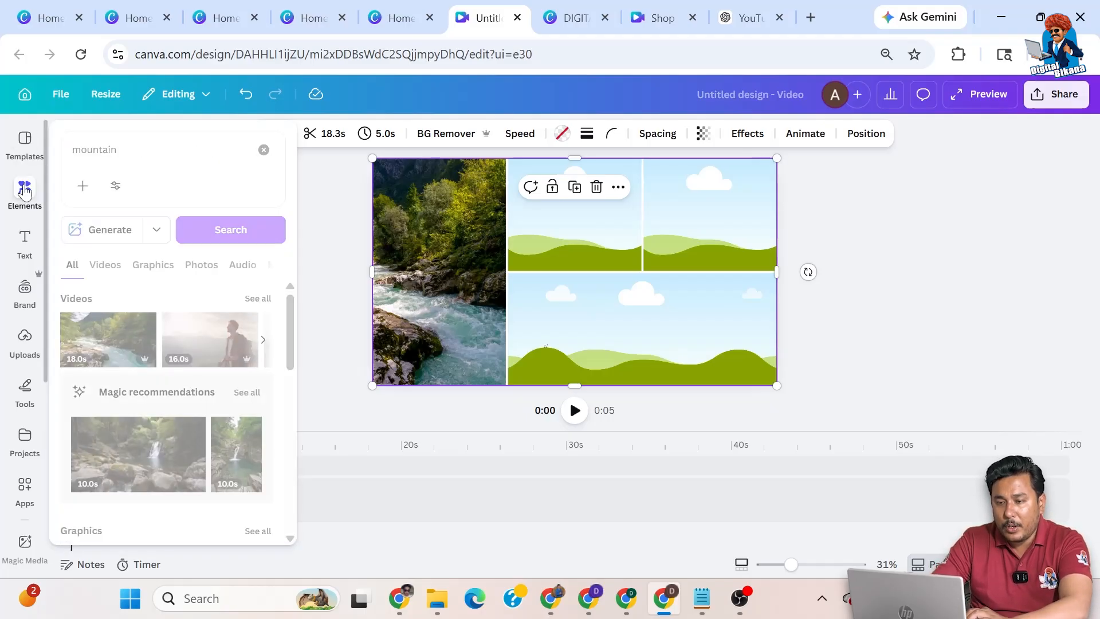
{"action": "left_click_drag", "start_coordinate": [125, 145], "coordinate": [68, 144]}
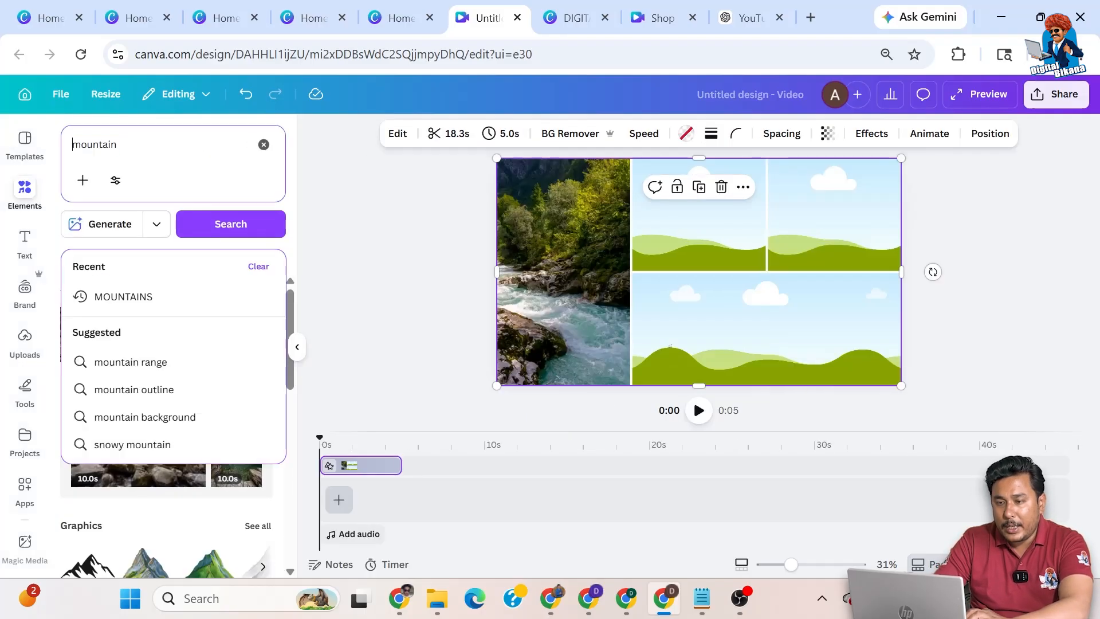
{"action": "type", "text": "na"}
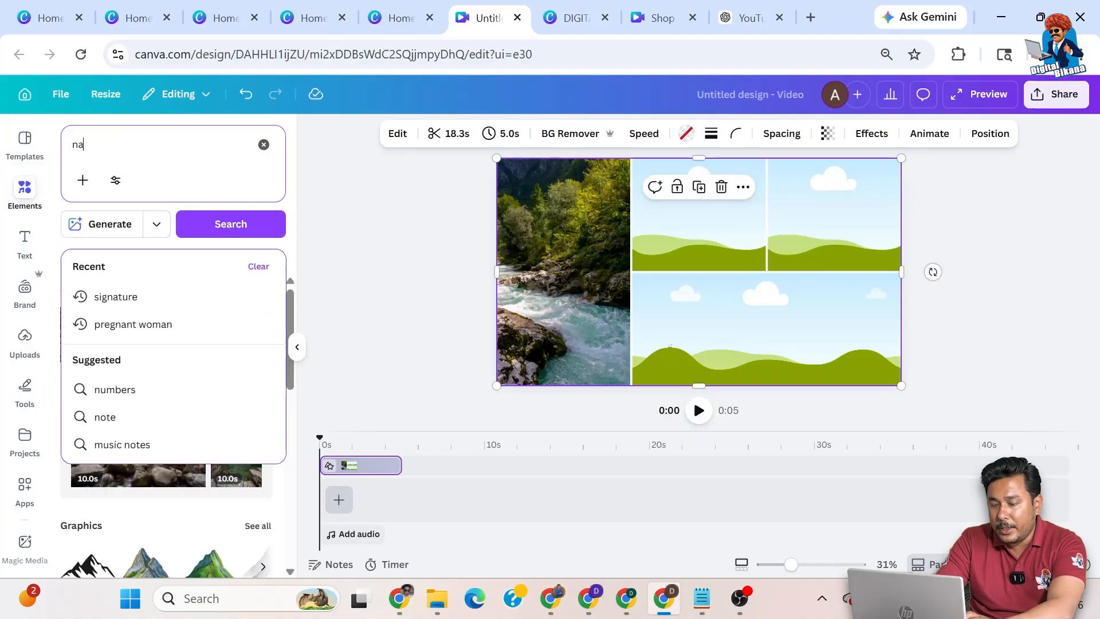
{"action": "type", "text": "ture"}
{"action": "key", "text": "Return"}
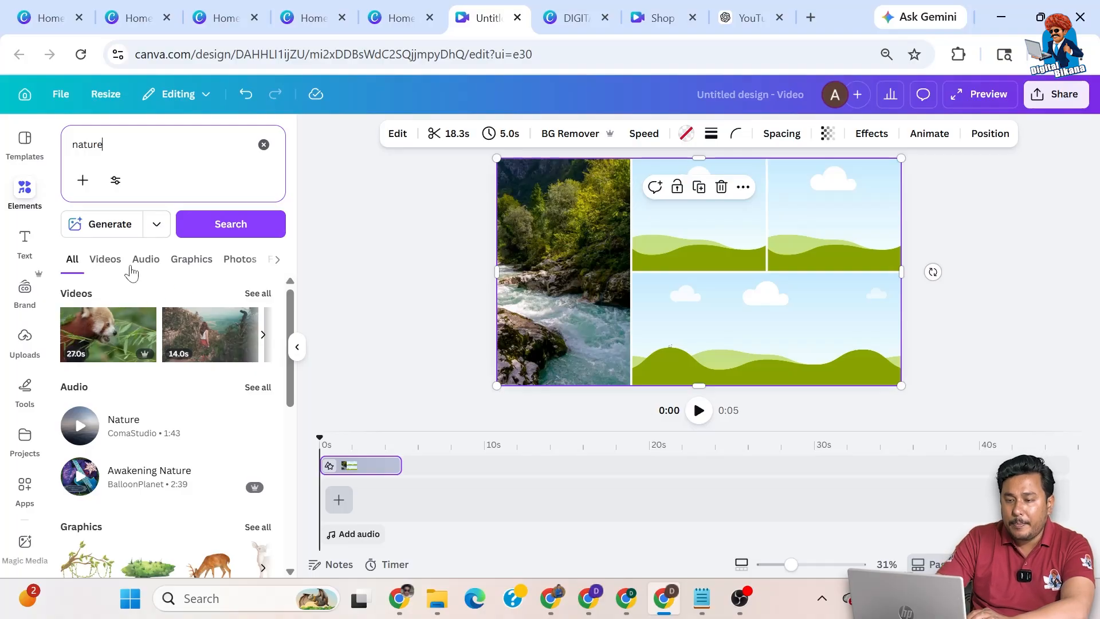
- Fill the grid's wide cell with the red panda video, the upper middle with the woman hiking, and the upper right with the man in a yellow beanie
{"action": "left_click", "coordinate": [112, 265]}
{"action": "left_click_drag", "start_coordinate": [111, 336], "coordinate": [682, 325]}
{"action": "left_click_drag", "start_coordinate": [221, 336], "coordinate": [646, 258]}
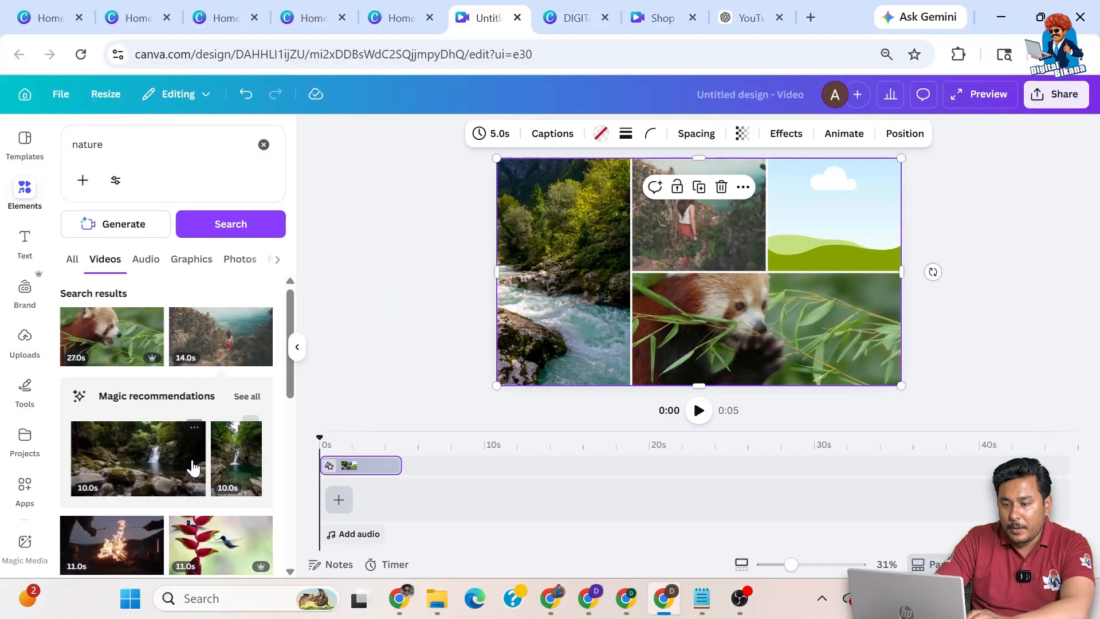
{"action": "left_click_drag", "start_coordinate": [127, 401], "coordinate": [806, 226]}
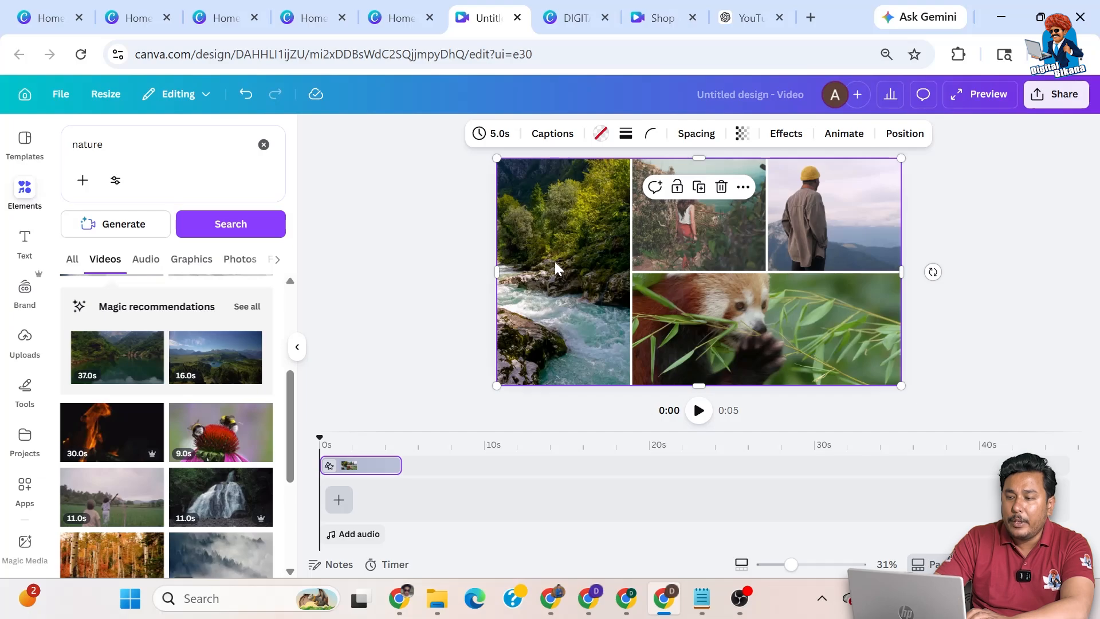
- Reposition the river footage inside the tall left cell so that more of its left side shows
{"action": "left_click", "coordinate": [454, 254]}
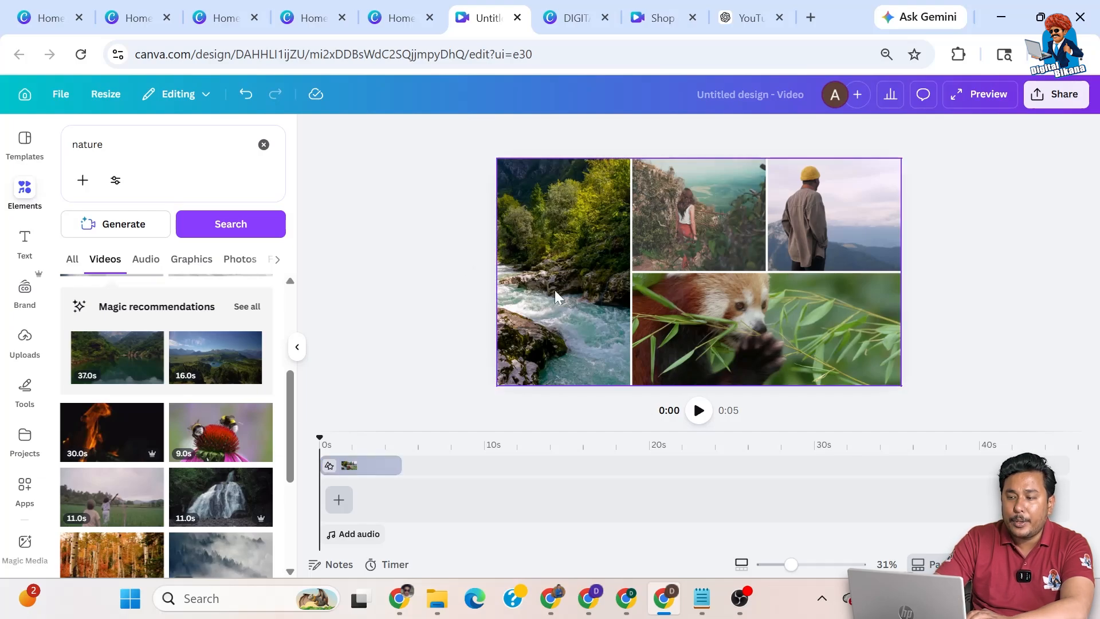
{"action": "left_click", "coordinate": [558, 254]}
{"action": "double_click", "coordinate": [558, 253]}
{"action": "left_click_drag", "start_coordinate": [565, 254], "coordinate": [671, 246]}
{"action": "left_click", "coordinate": [996, 236]}
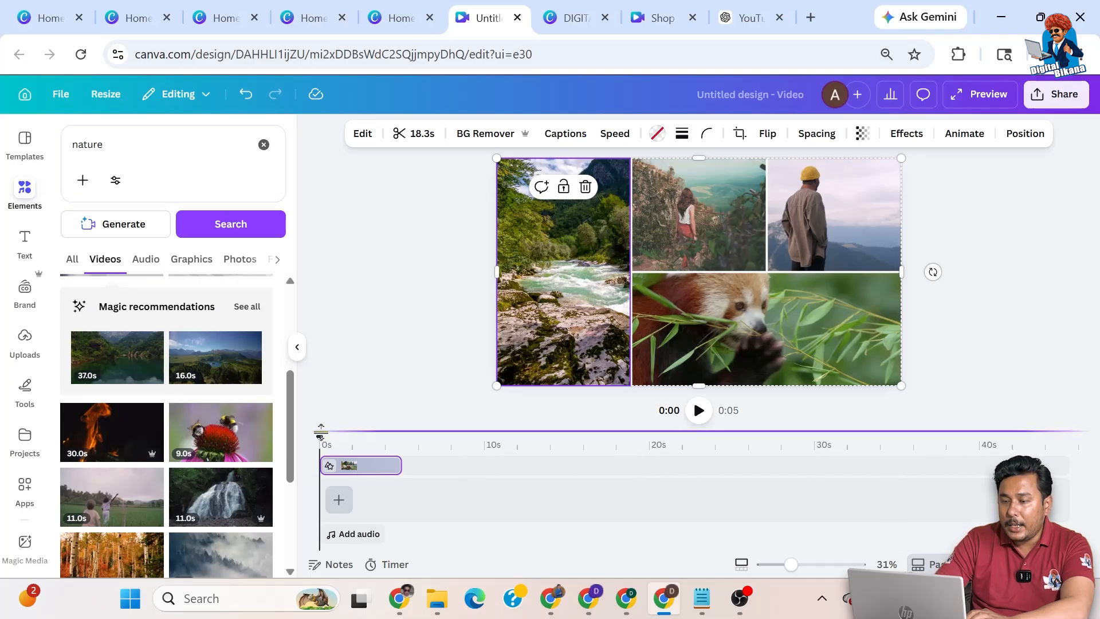
- Delete the whole video-filled grid from the canvas
{"action": "left_click_drag", "start_coordinate": [320, 431], "coordinate": [398, 435]}
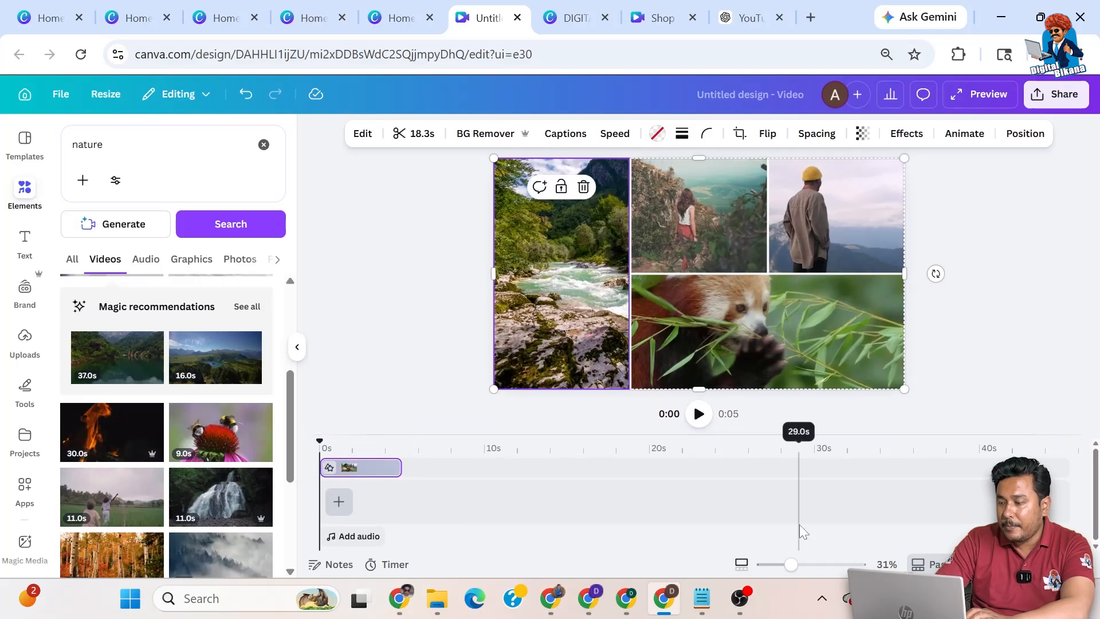
{"action": "key", "text": "Delete"}
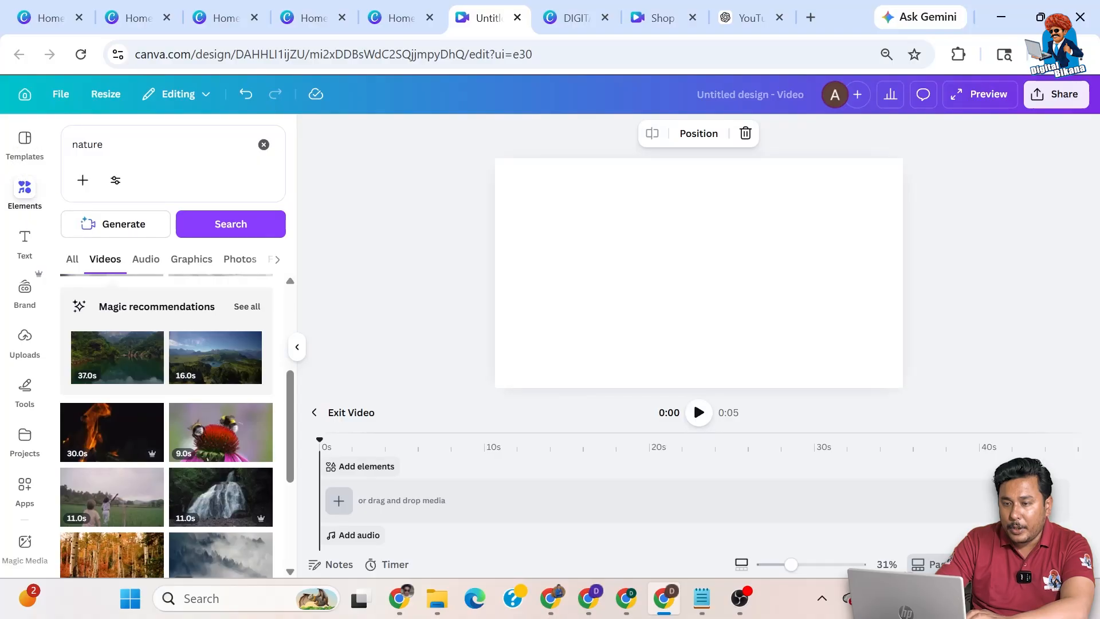
- Search the elements for "alphabet frame" and look through all frame results for letter shapes
{"action": "left_click", "coordinate": [263, 145]}
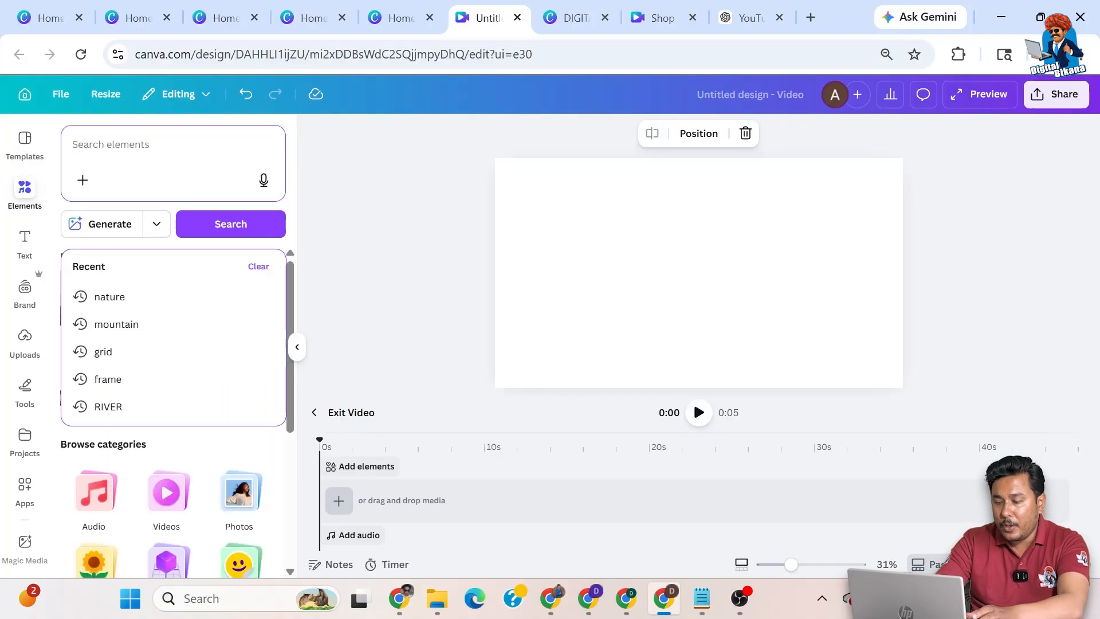
{"action": "type", "text": "albhabet fram"}
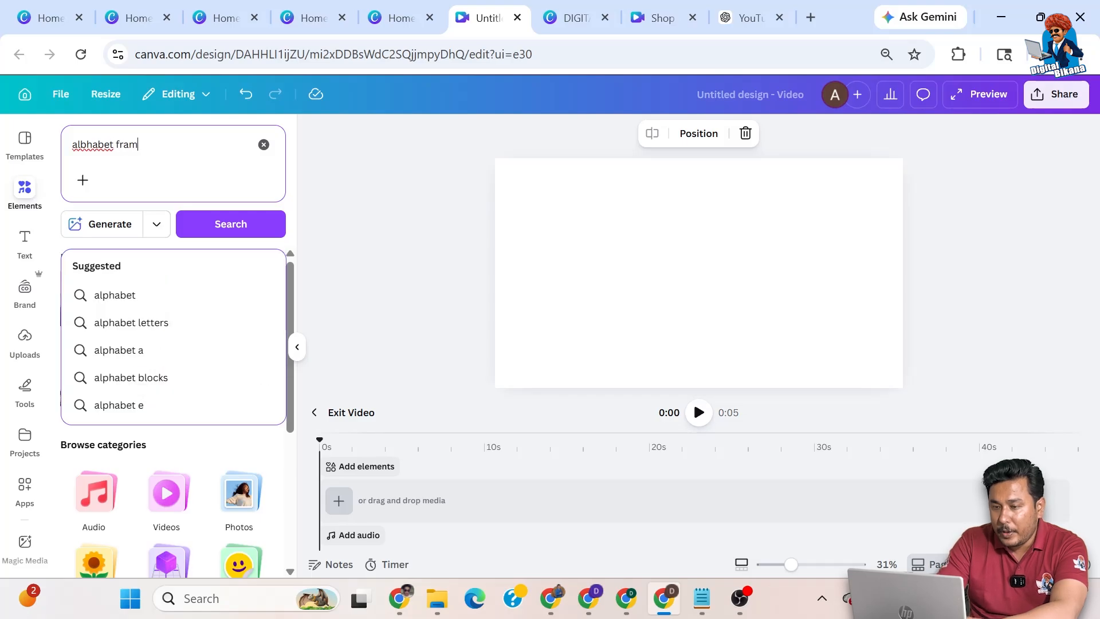
{"action": "type", "text": "e"}
{"action": "key", "text": "Return"}
{"action": "left_click", "coordinate": [86, 145]}
{"action": "key", "text": "BackSpace"}
{"action": "type", "text": "p"}
{"action": "key", "text": "Return"}
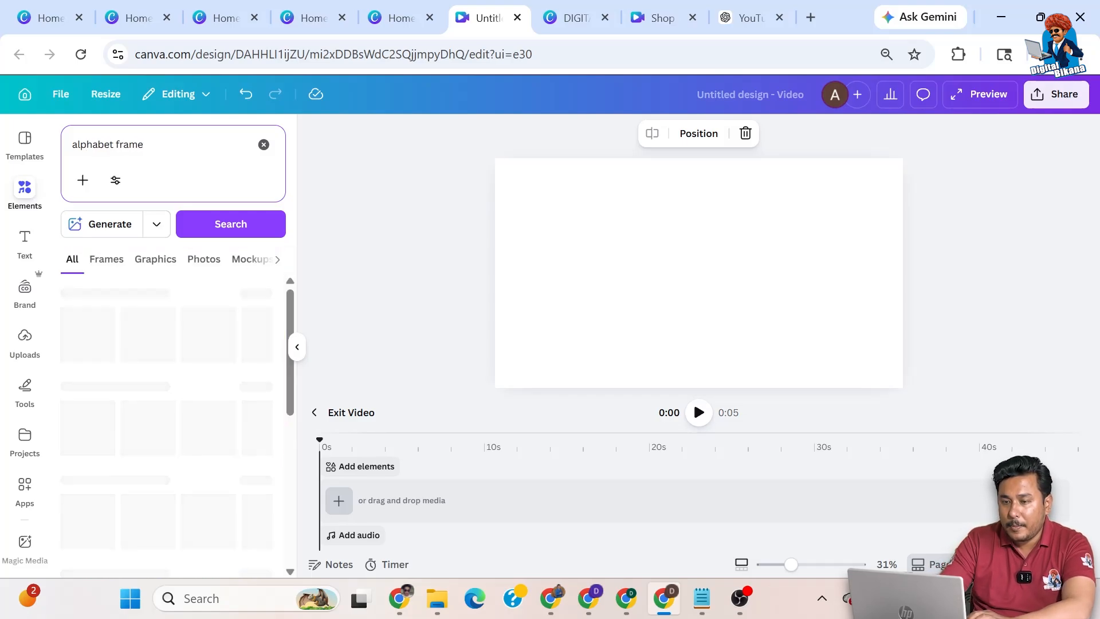
{"action": "left_click", "coordinate": [254, 294]}
{"action": "scroll", "coordinate": [135, 418], "scroll_direction": "down", "scroll_amount": 1}
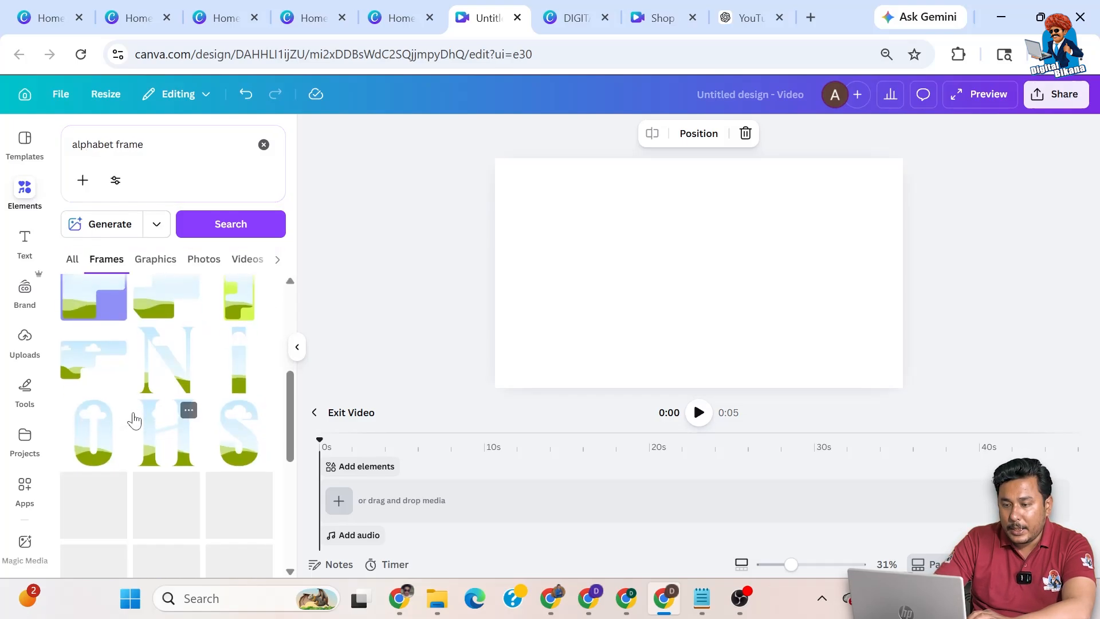
{"action": "scroll", "coordinate": [135, 421], "scroll_direction": "down", "scroll_amount": 1}
{"action": "scroll", "coordinate": [135, 421], "scroll_direction": "down", "scroll_amount": 1}
{"action": "scroll", "coordinate": [134, 421], "scroll_direction": "down", "scroll_amount": 1}
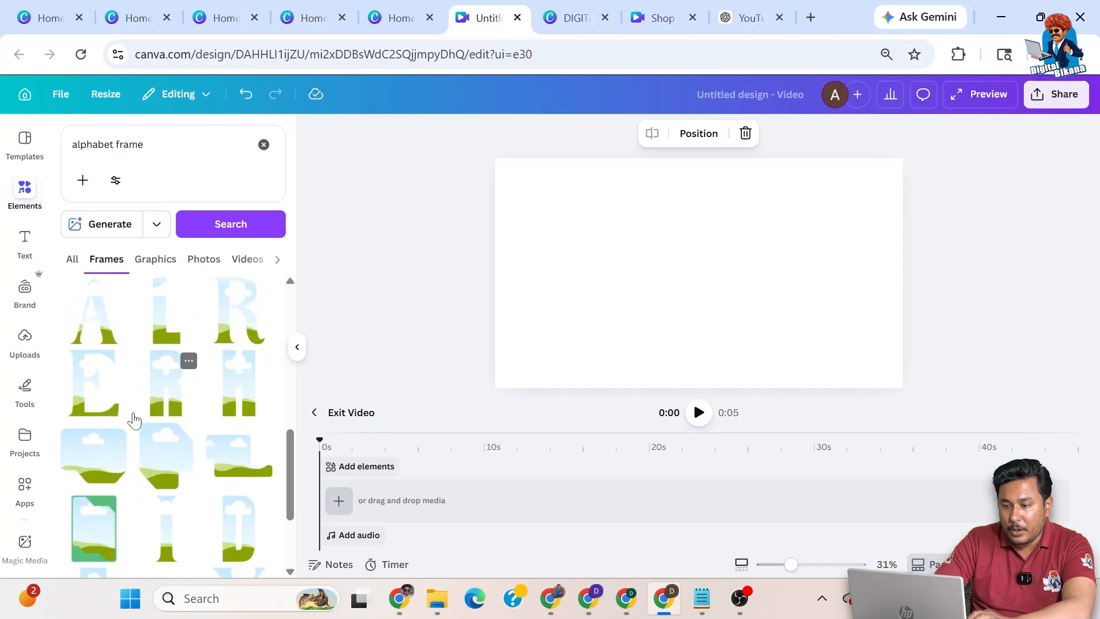
- Change the search term to "D frame" to look for a frame shaped like the letter D
{"action": "left_click_drag", "start_coordinate": [112, 144], "coordinate": [45, 136]}
{"action": "key", "text": "BackSpace"}
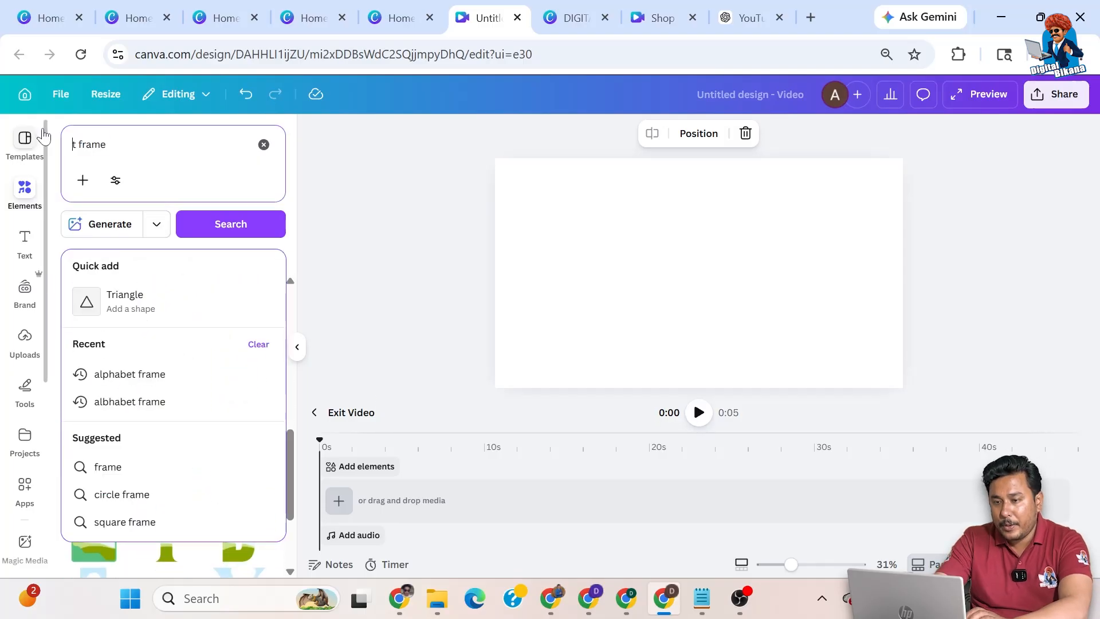
{"action": "type", "text": "D"}
{"action": "key", "text": "Return"}
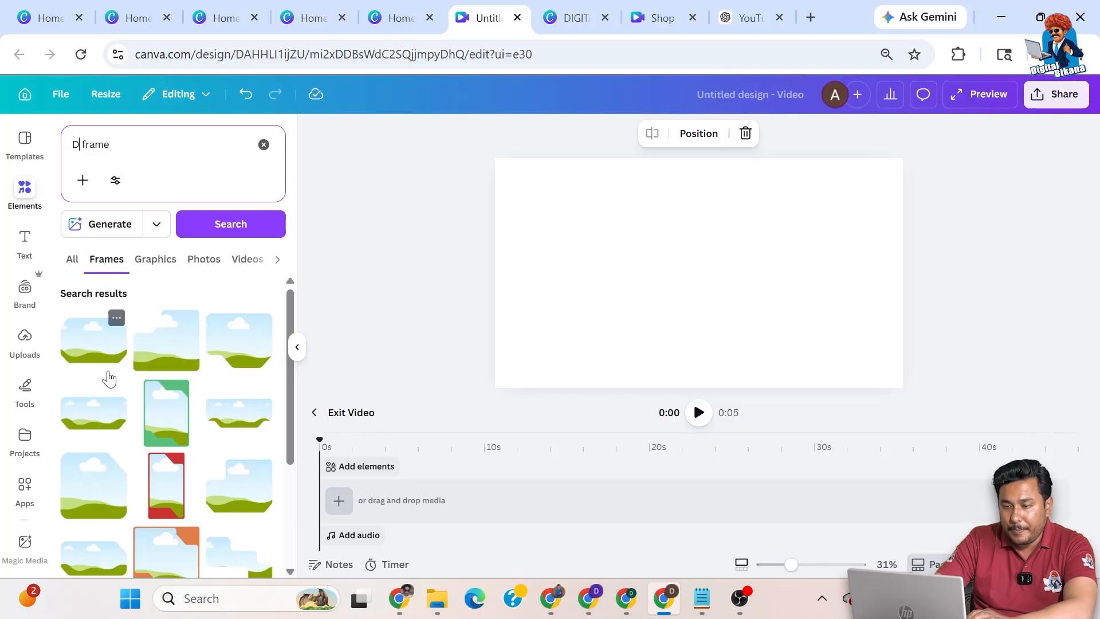
- Add a serif D-shaped frame to the canvas, and add a letter I frame found by searching "I frame"
{"action": "scroll", "coordinate": [113, 437], "scroll_direction": "down", "scroll_amount": 5}
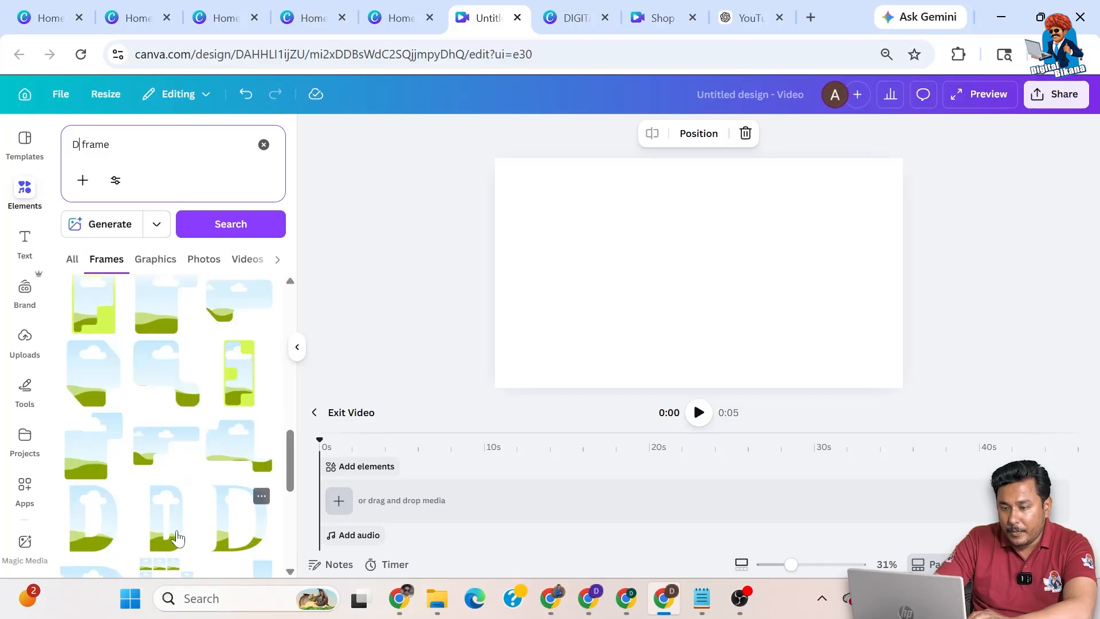
{"action": "left_click", "coordinate": [224, 539]}
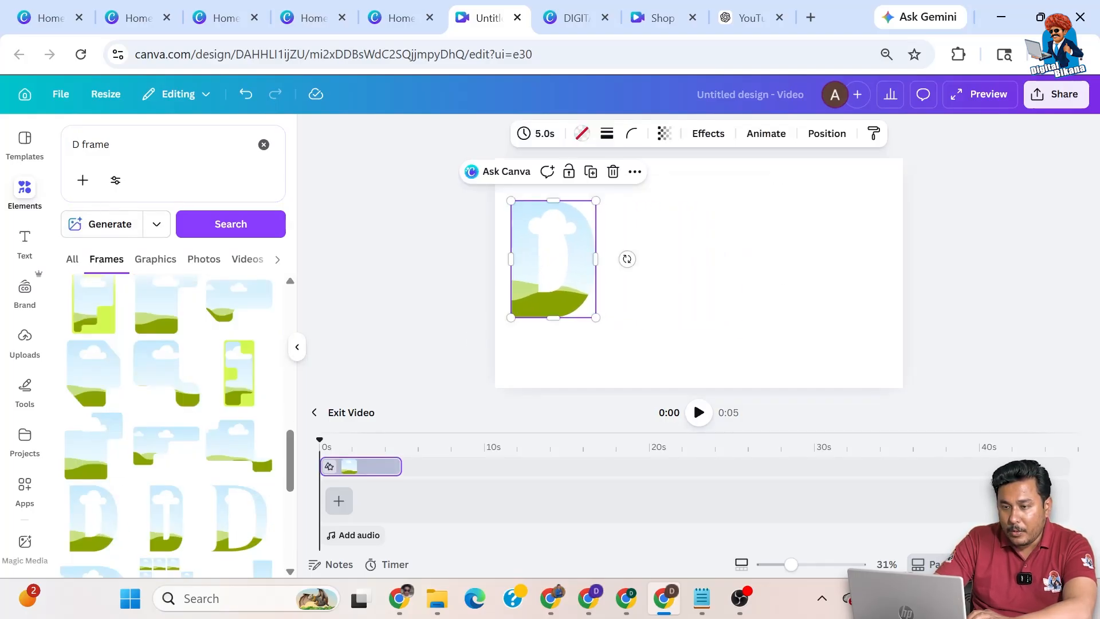
{"action": "left_click", "coordinate": [80, 144]}
{"action": "key", "text": "BackSpace"}
{"action": "type", "text": "I"}
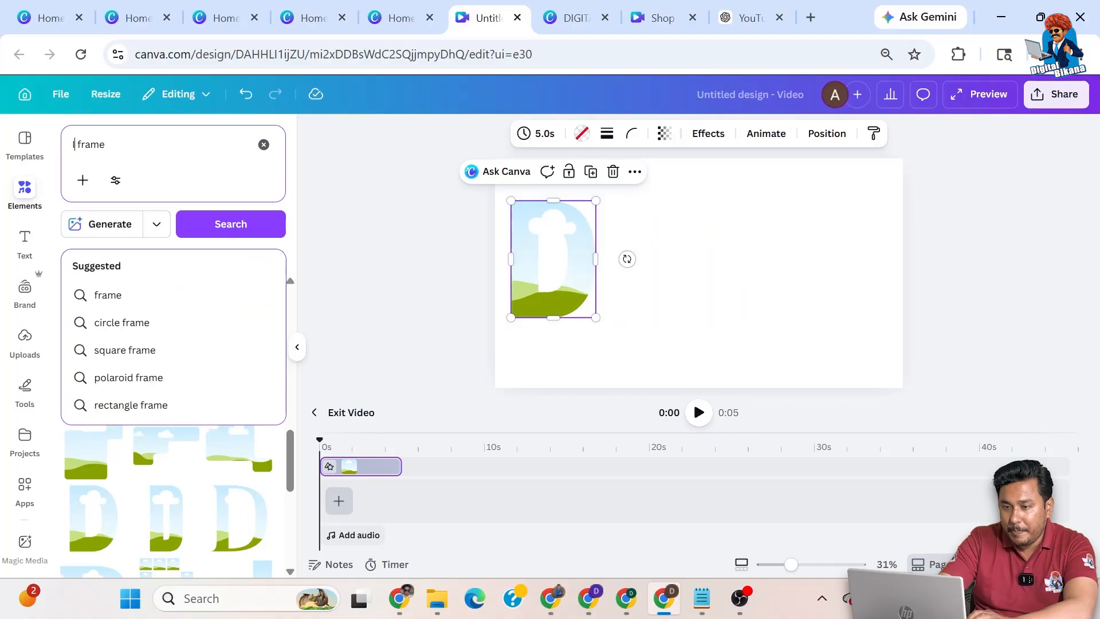
{"action": "key", "text": "Return"}
{"action": "scroll", "coordinate": [114, 512], "scroll_direction": "down", "scroll_amount": 10}
{"action": "left_click", "coordinate": [98, 445]}
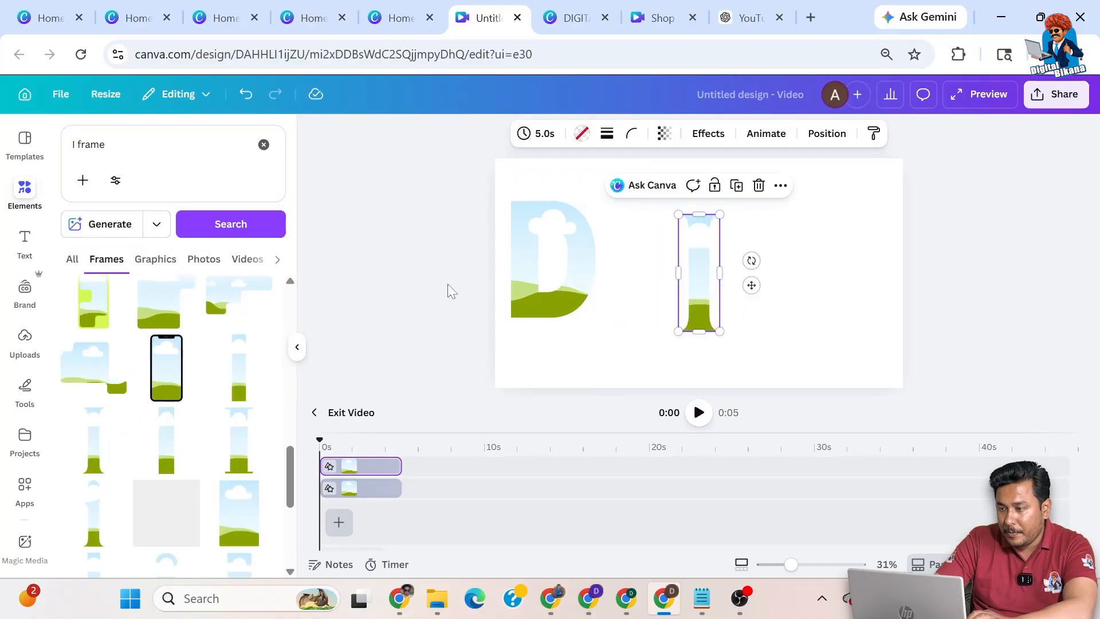
- Place the I right beside the D, and add a serif G frame after it by searching "G frame"
{"action": "left_click", "coordinate": [76, 144]}
{"action": "key", "text": "BackSpace"}
{"action": "type", "text": "G"}
{"action": "key", "text": "Return"}
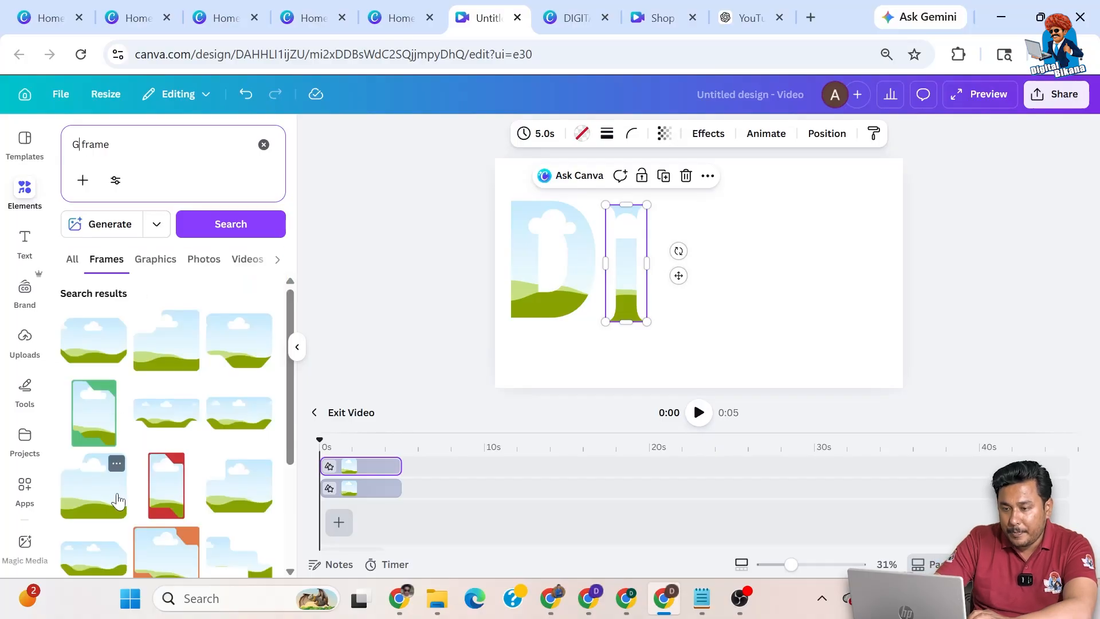
{"action": "scroll", "coordinate": [117, 493], "scroll_direction": "down", "scroll_amount": 5}
{"action": "left_click", "coordinate": [238, 470]}
{"action": "left_click_drag", "start_coordinate": [696, 271], "coordinate": [696, 257]}
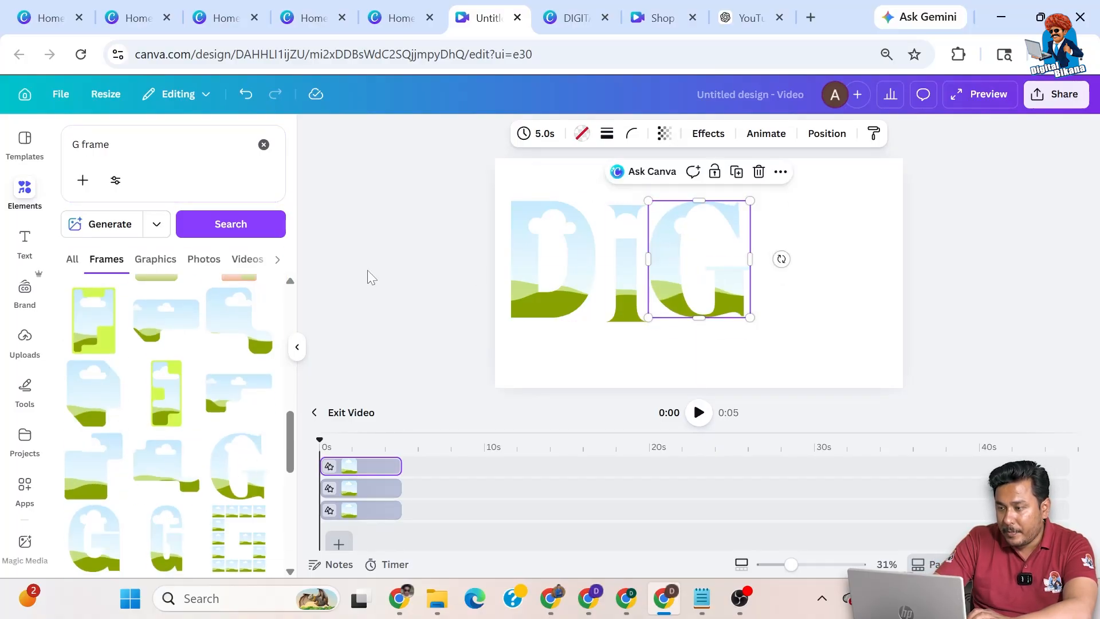
- Duplicate the I frame to follow the G, scale all four letters down together and even out the first I's spacing
{"action": "left_click", "coordinate": [623, 266]}
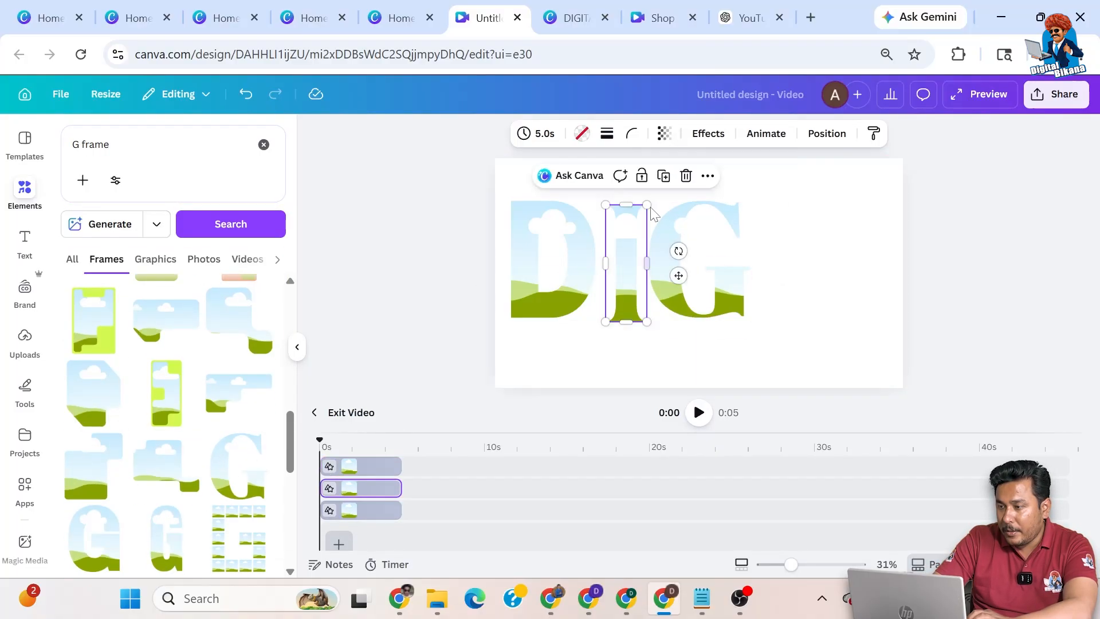
{"action": "left_click", "coordinate": [664, 176]}
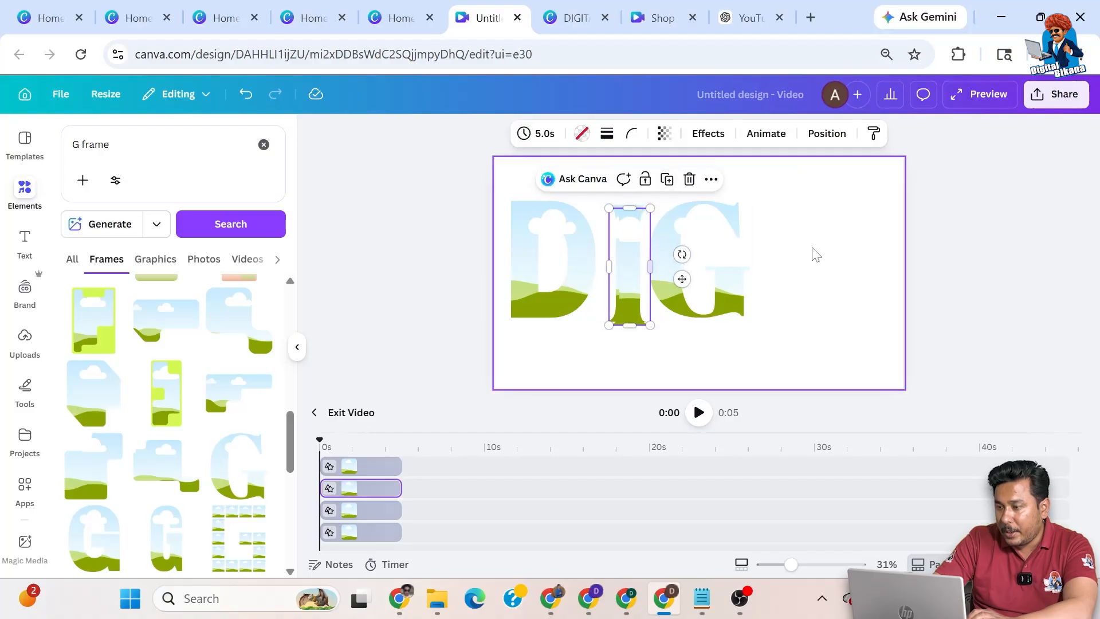
{"action": "left_click_drag", "start_coordinate": [625, 253], "coordinate": [774, 243]}
{"action": "left_click_drag", "start_coordinate": [447, 200], "coordinate": [749, 300]}
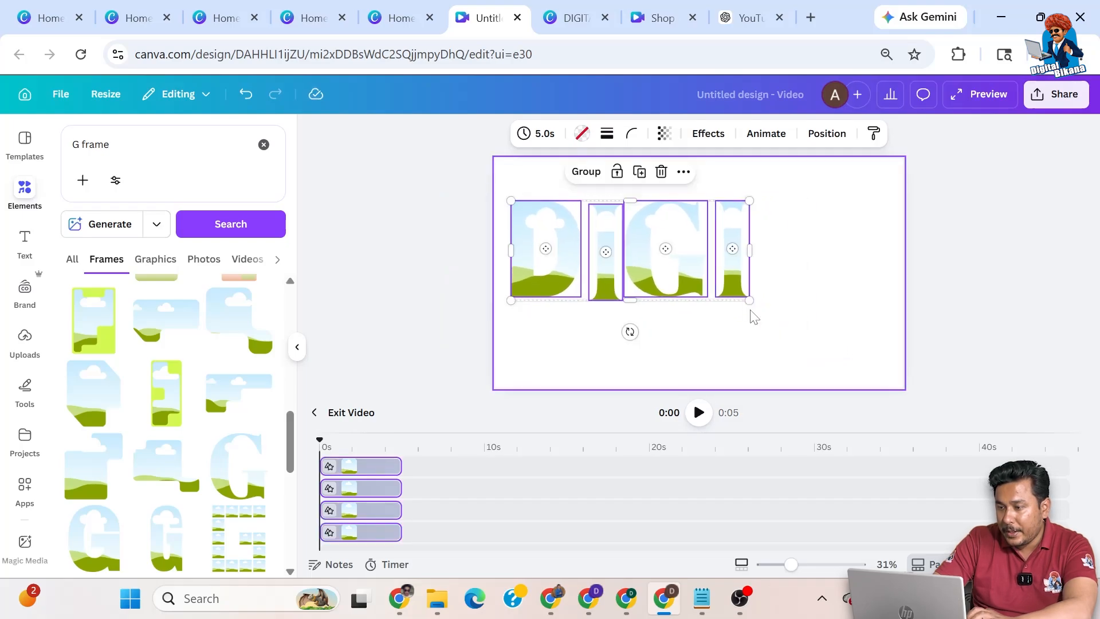
{"action": "left_click", "coordinate": [1003, 269]}
{"action": "left_click", "coordinate": [609, 271]}
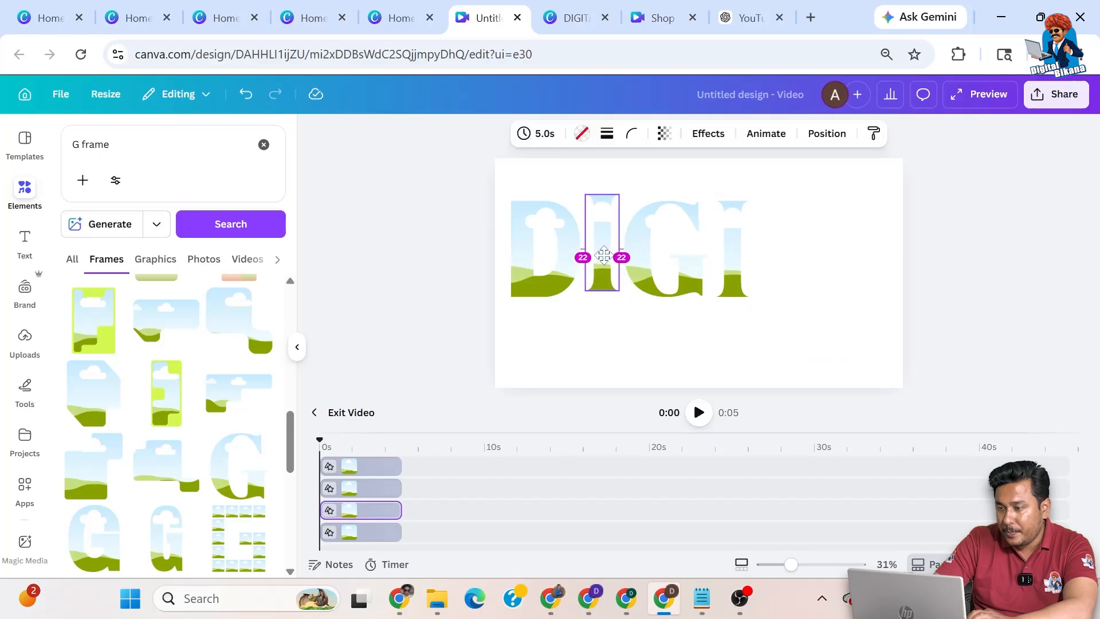
- Search the elements for "T frame" and look through the frame results for a plain letter T
{"action": "left_click", "coordinate": [78, 145]}
{"action": "key", "text": "BackSpace"}
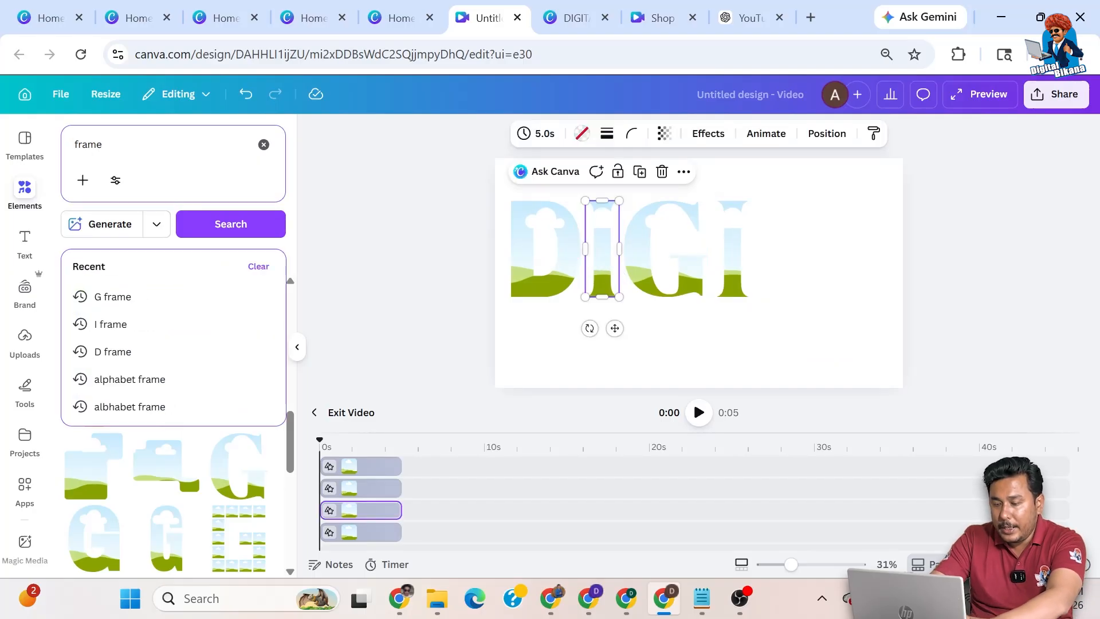
{"action": "type", "text": "T"}
{"action": "key", "text": "Return"}
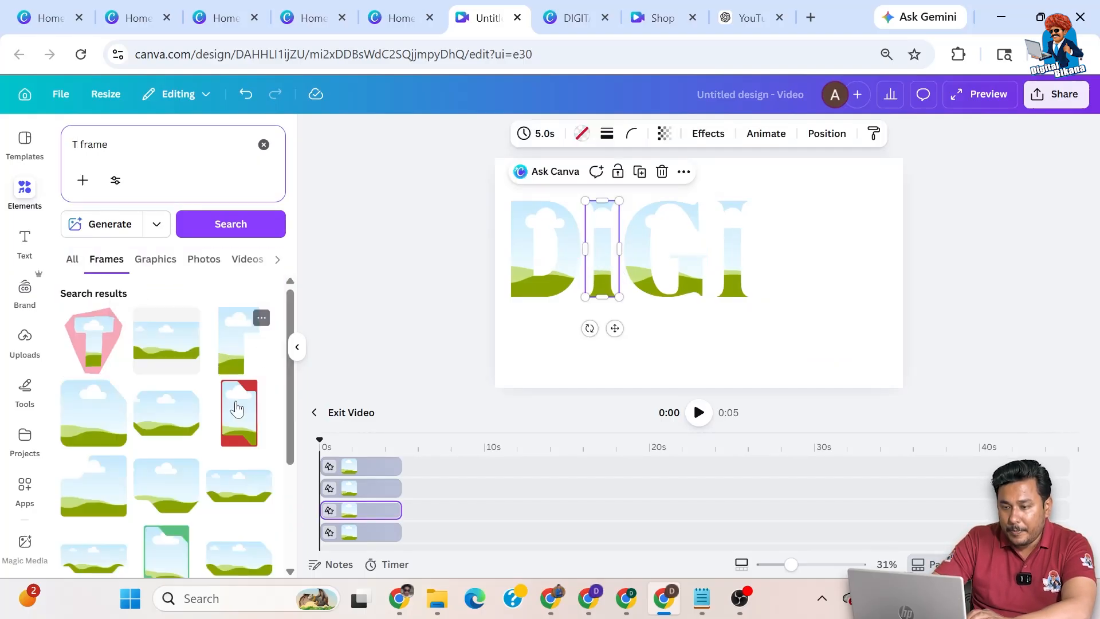
{"action": "scroll", "coordinate": [160, 509], "scroll_direction": "down", "scroll_amount": 2}
{"action": "scroll", "coordinate": [160, 508], "scroll_direction": "down", "scroll_amount": 5}
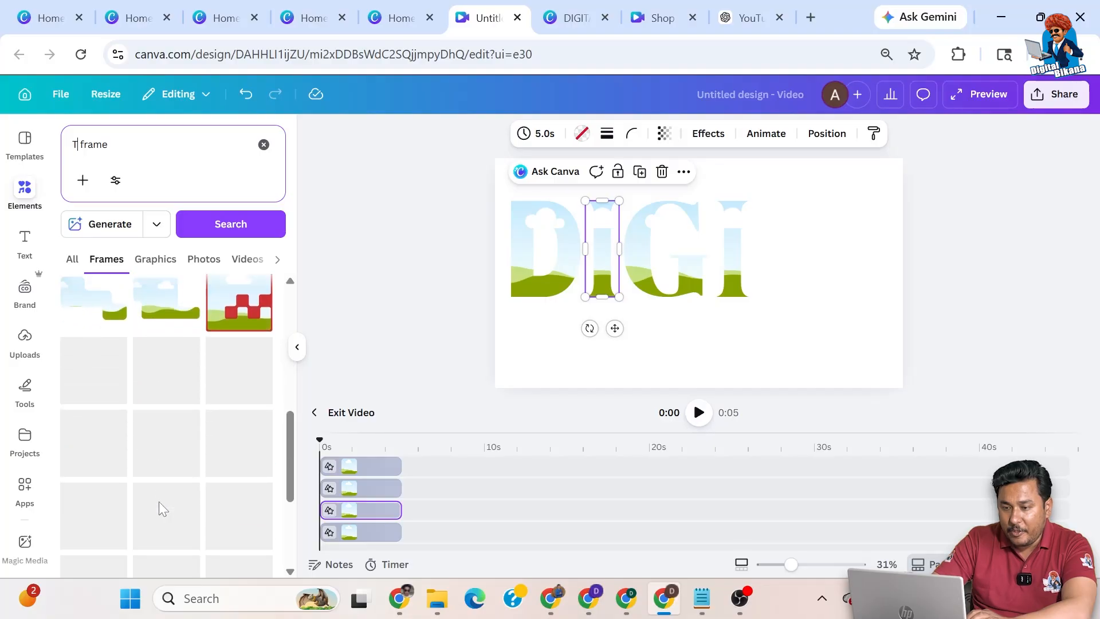
{"action": "scroll", "coordinate": [160, 509], "scroll_direction": "down", "scroll_amount": 5}
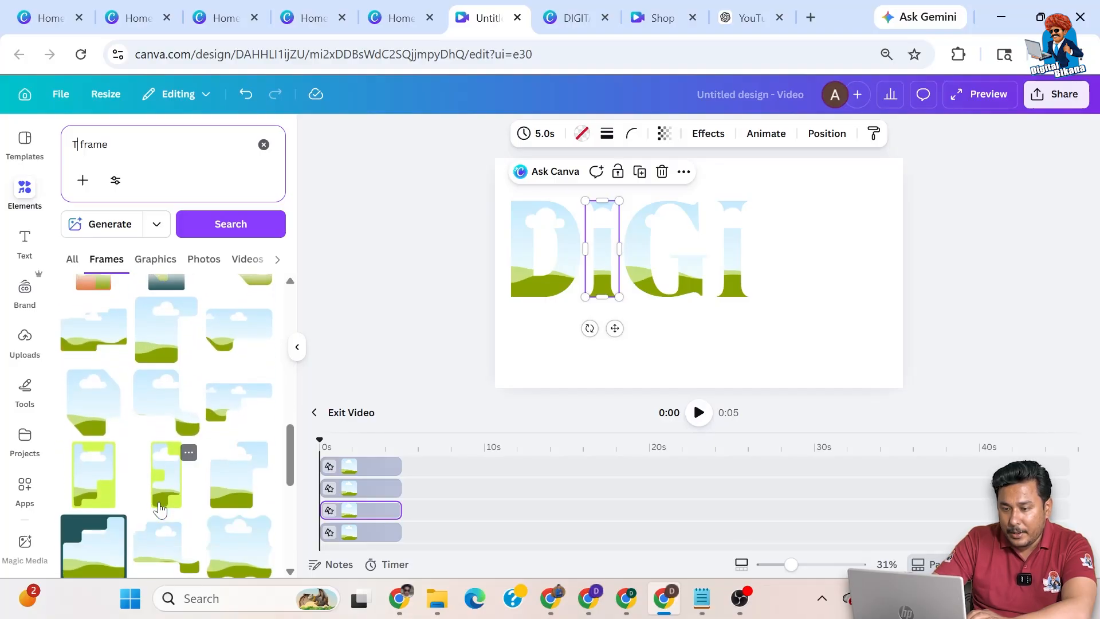
{"action": "scroll", "coordinate": [160, 508], "scroll_direction": "down", "scroll_amount": 3}
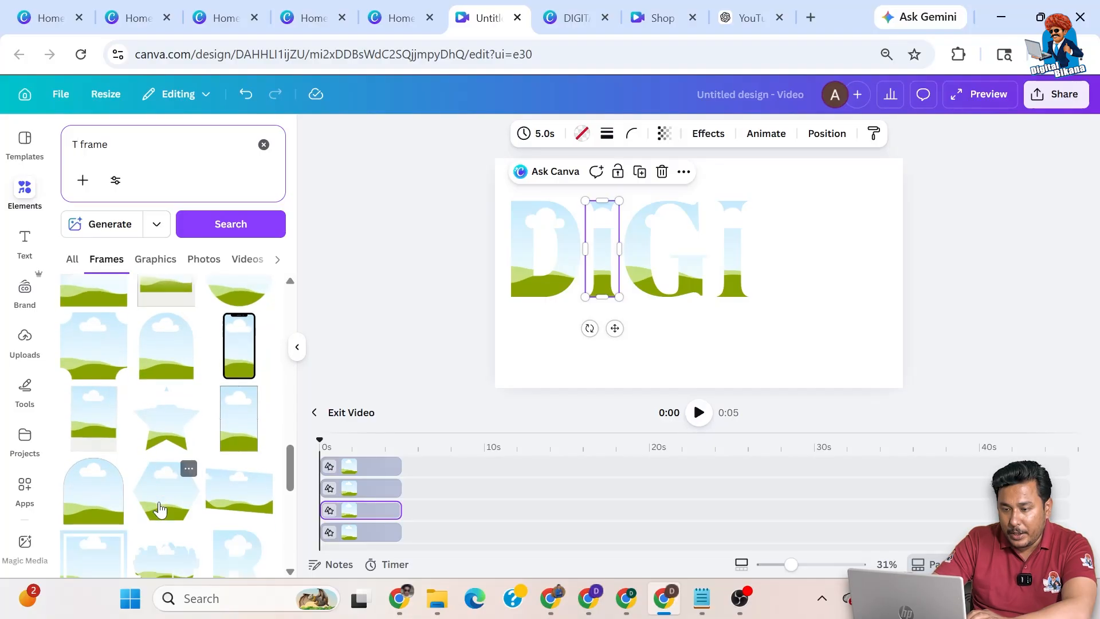
{"action": "scroll", "coordinate": [160, 508], "scroll_direction": "down", "scroll_amount": 5}
{"action": "scroll", "coordinate": [160, 508], "scroll_direction": "down", "scroll_amount": 4}
{"action": "scroll", "coordinate": [160, 508], "scroll_direction": "up", "scroll_amount": 20}
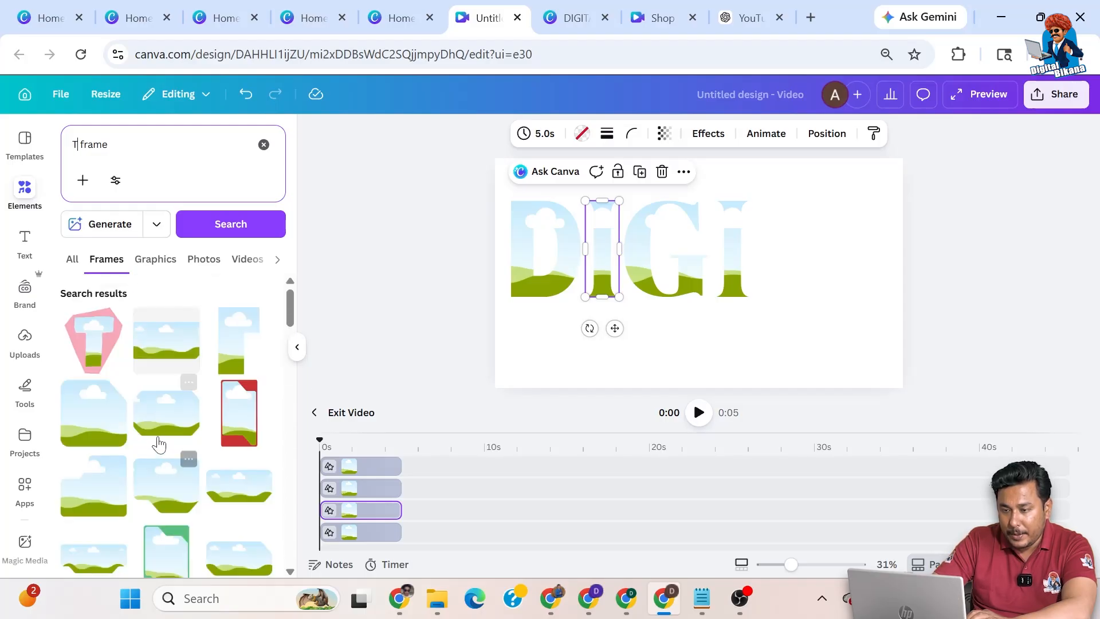
{"action": "scroll", "coordinate": [149, 477], "scroll_direction": "down", "scroll_amount": 10}
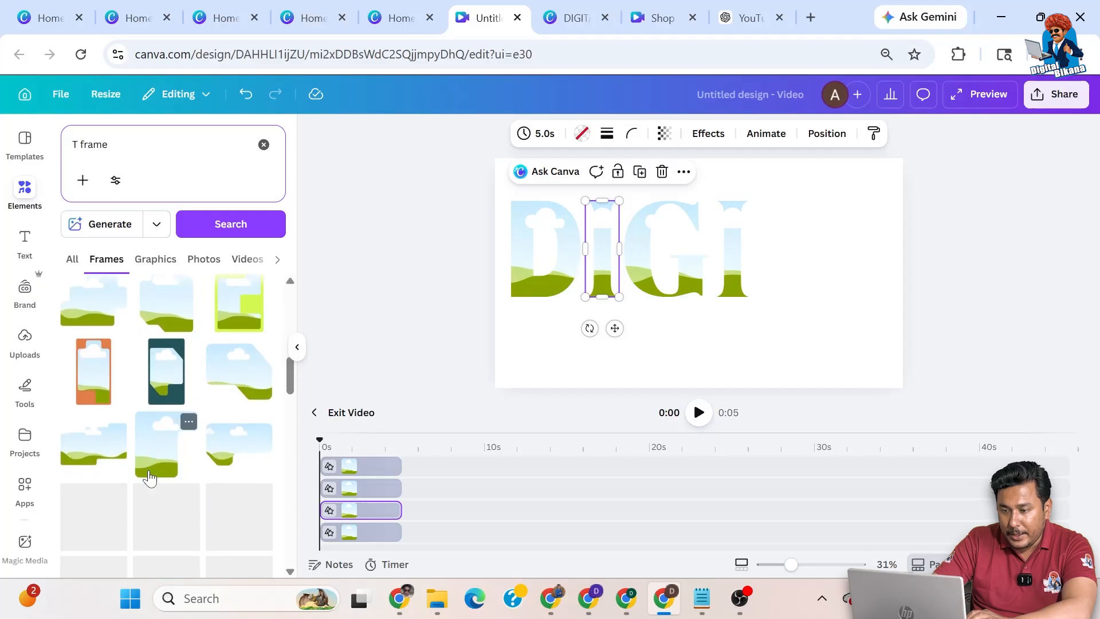
{"action": "scroll", "coordinate": [149, 473], "scroll_direction": "down", "scroll_amount": 1}
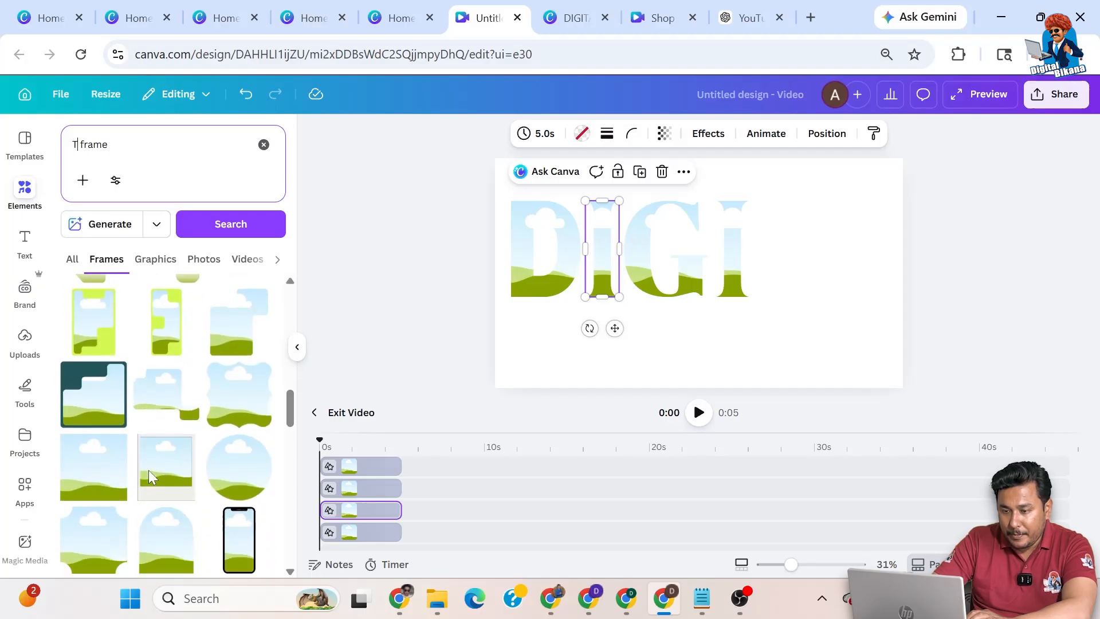
{"action": "scroll", "coordinate": [149, 477], "scroll_direction": "down", "scroll_amount": 3}
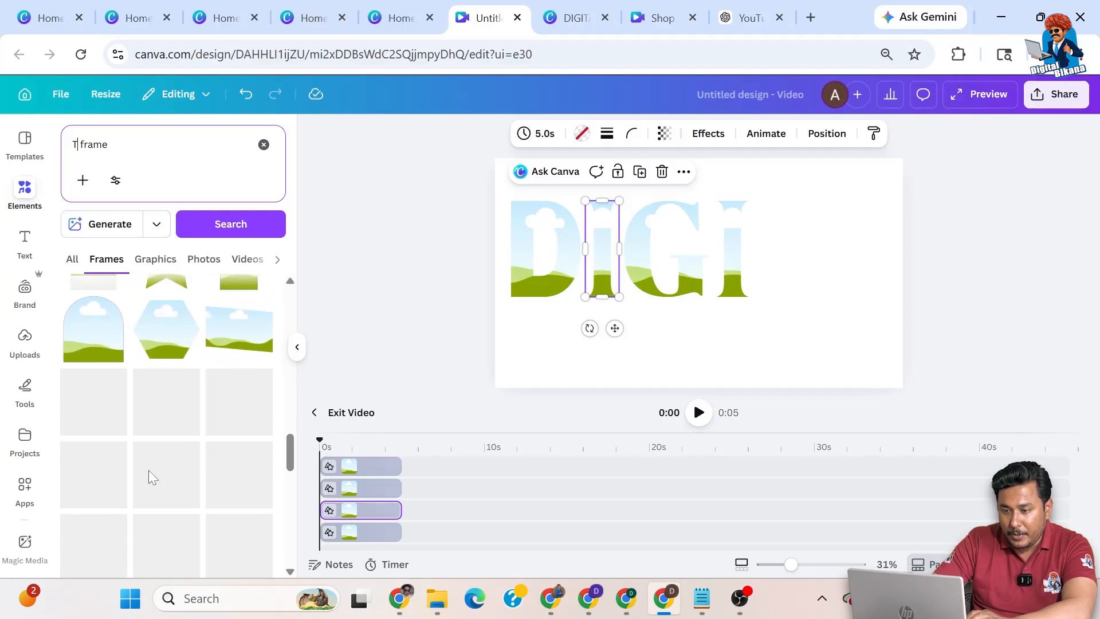
{"action": "scroll", "coordinate": [149, 477], "scroll_direction": "down", "scroll_amount": 5}
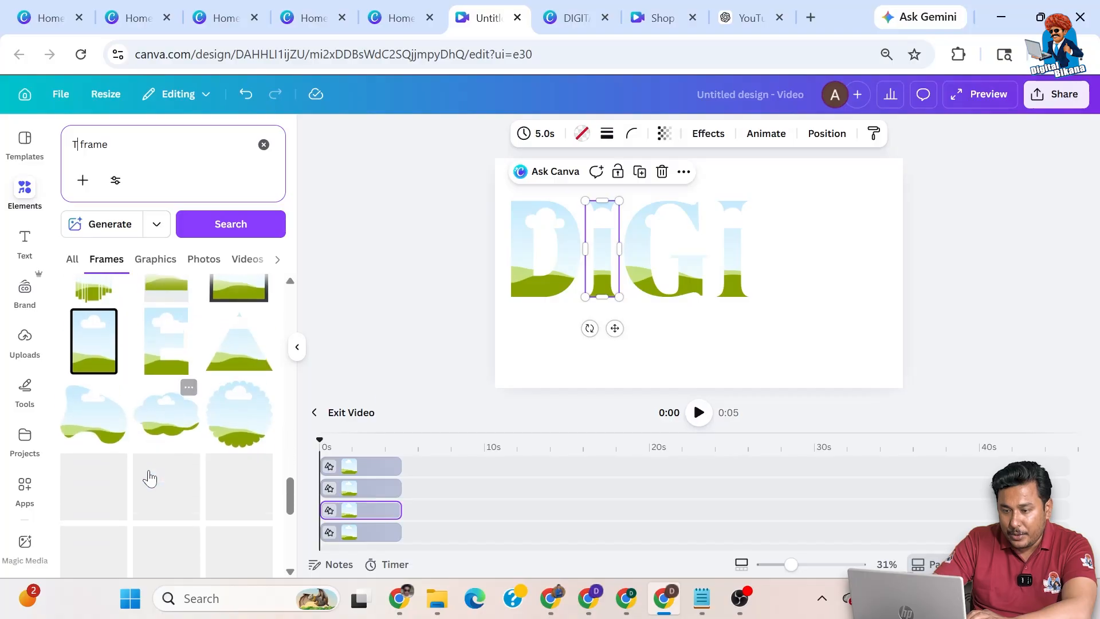
{"action": "scroll", "coordinate": [137, 402], "scroll_direction": "up", "scroll_amount": 10}
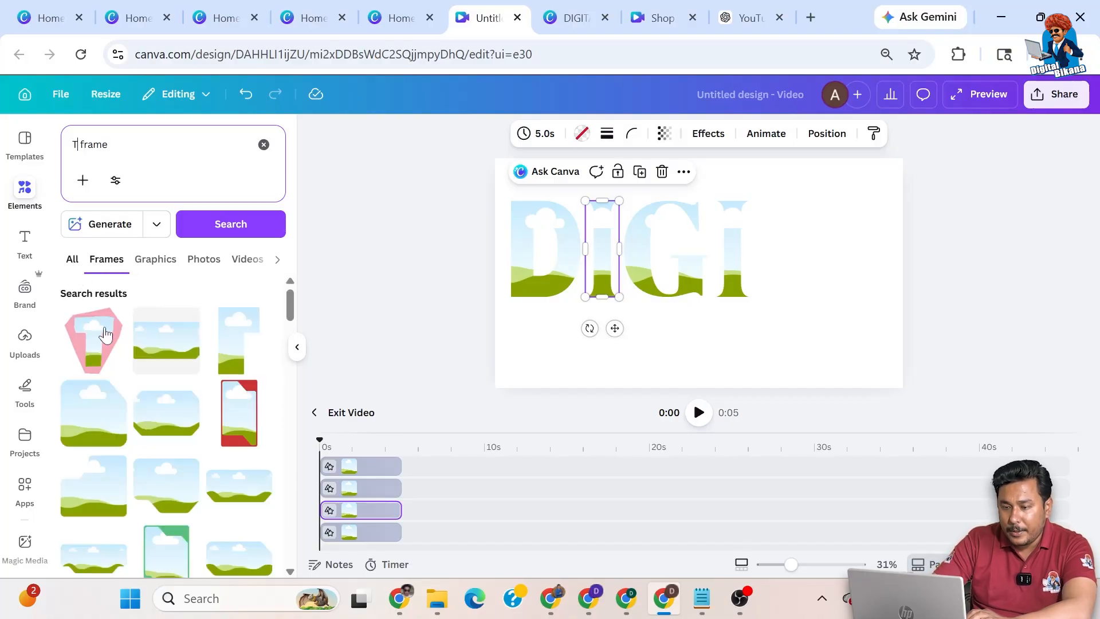
- Try the tall notched frame from the T results after the second I, and delete it from the canvas
{"action": "left_click", "coordinate": [78, 268]}
{"action": "left_click", "coordinate": [200, 333]}
{"action": "left_click_drag", "start_coordinate": [683, 294], "coordinate": [788, 277]}
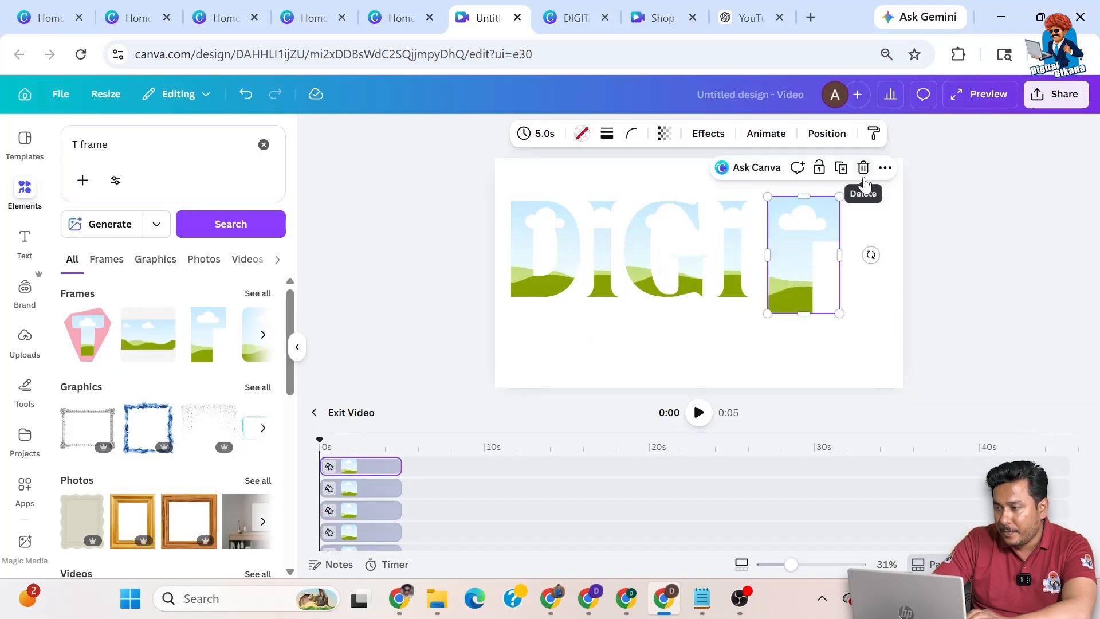
{"action": "left_click", "coordinate": [864, 179]}
- Search the elements for "frame" and place the plain letter T frame from the alphabet set after DIGI
{"action": "left_click", "coordinate": [102, 144]}
{"action": "key", "text": "BackSpace"}
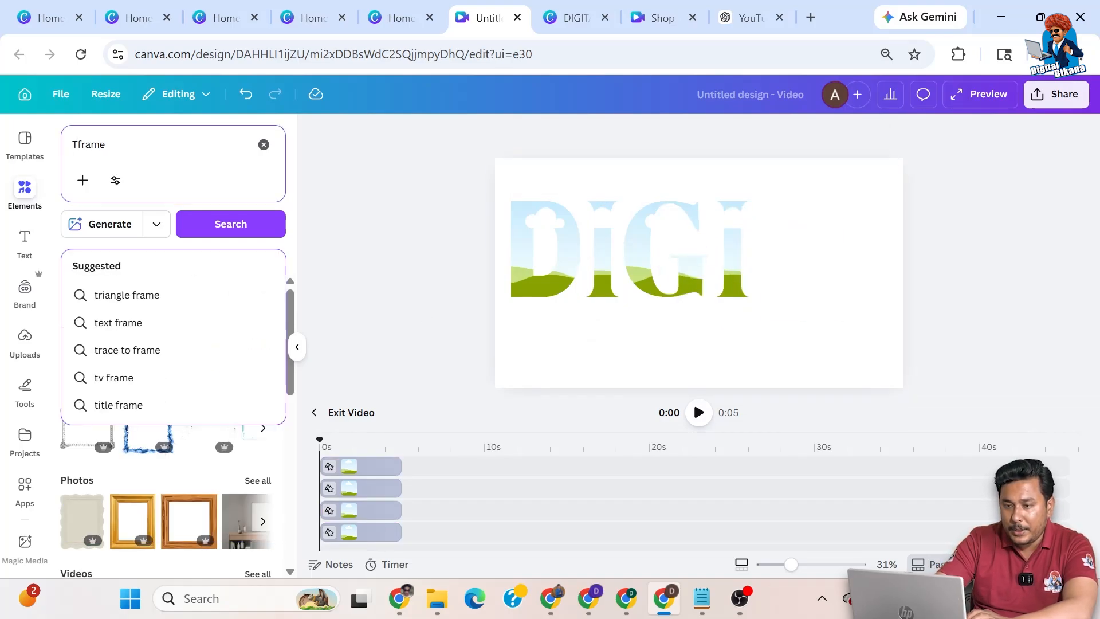
{"action": "key", "text": "Return"}
{"action": "scroll", "coordinate": [202, 411], "scroll_direction": "down", "scroll_amount": 5}
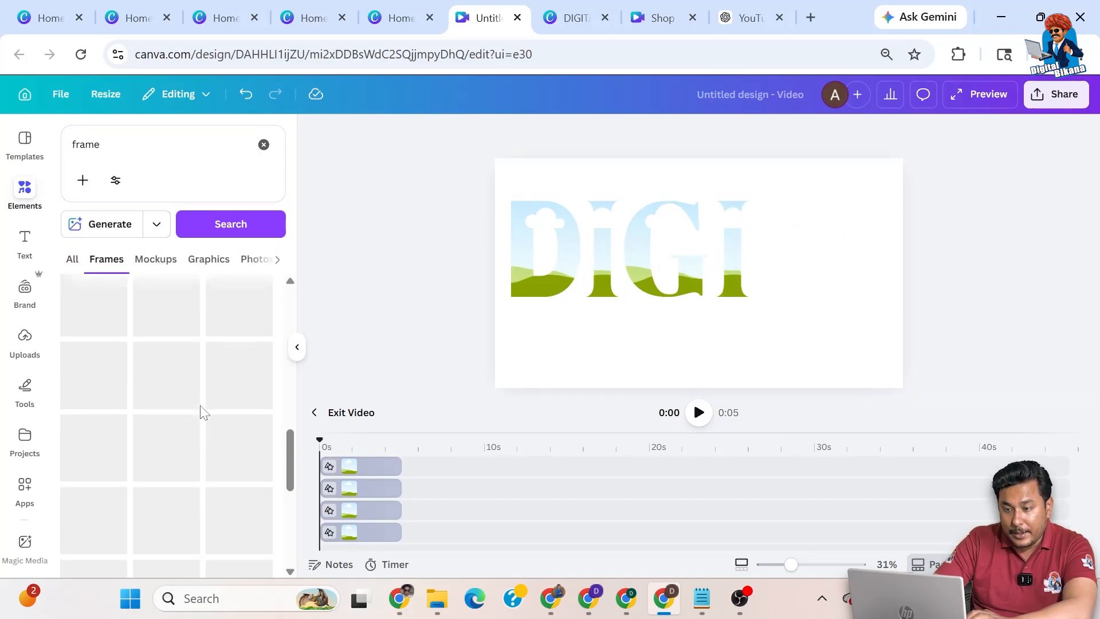
{"action": "scroll", "coordinate": [201, 407], "scroll_direction": "down", "scroll_amount": 5}
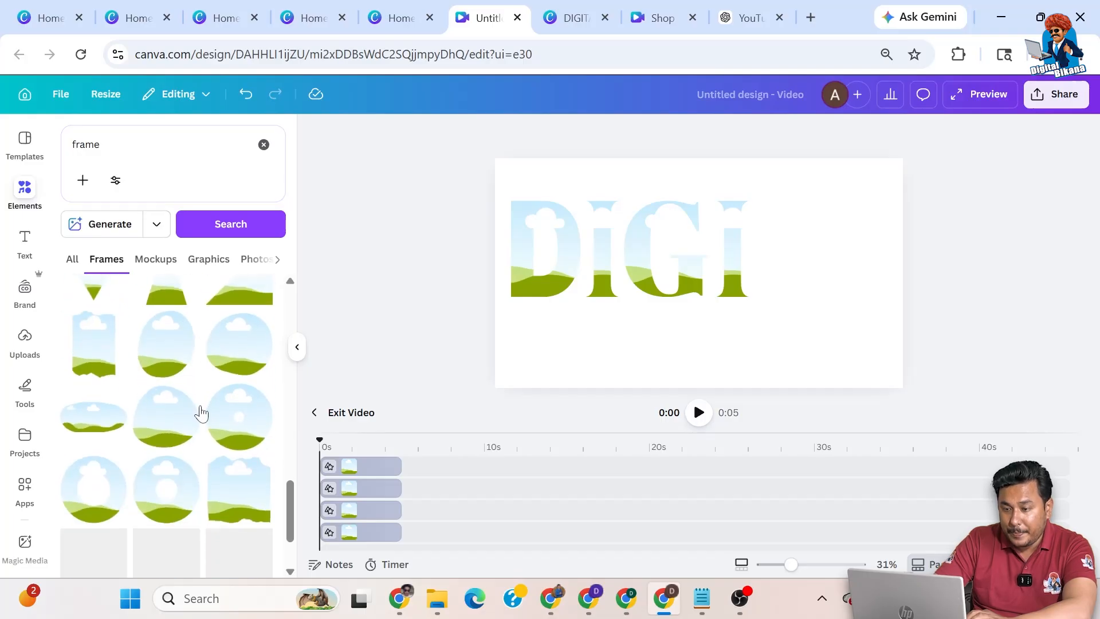
{"action": "scroll", "coordinate": [202, 411], "scroll_direction": "down", "scroll_amount": 3}
{"action": "left_click_drag", "start_coordinate": [99, 439], "coordinate": [791, 236]}
{"action": "left_click_drag", "start_coordinate": [792, 243], "coordinate": [788, 244]}
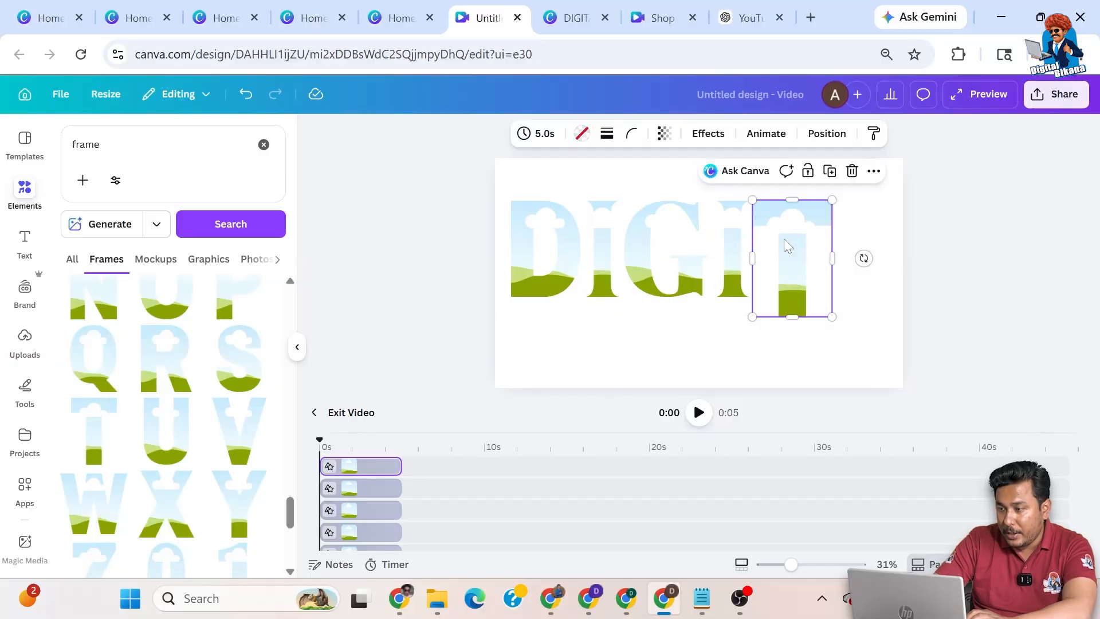
- Add the letter A frame from the same alphabet set after the T, and the letter L frame below the word
{"action": "scroll", "coordinate": [133, 372], "scroll_direction": "up", "scroll_amount": 6}
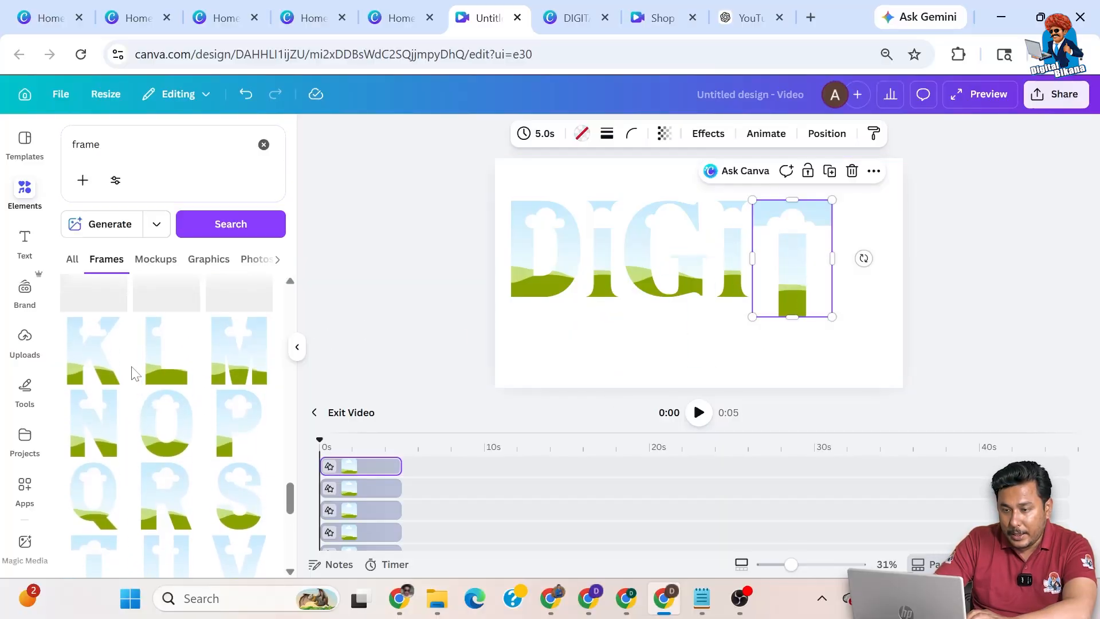
{"action": "left_click_drag", "start_coordinate": [239, 304], "coordinate": [839, 262]}
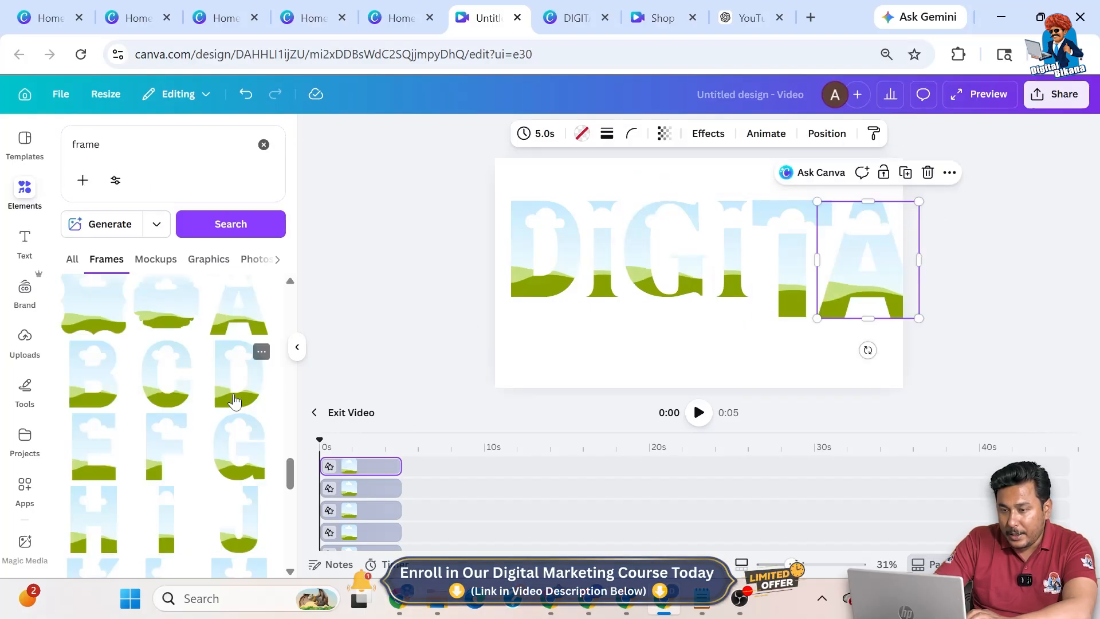
{"action": "scroll", "coordinate": [153, 493], "scroll_direction": "down", "scroll_amount": 2}
{"action": "left_click_drag", "start_coordinate": [164, 470], "coordinate": [695, 323]}
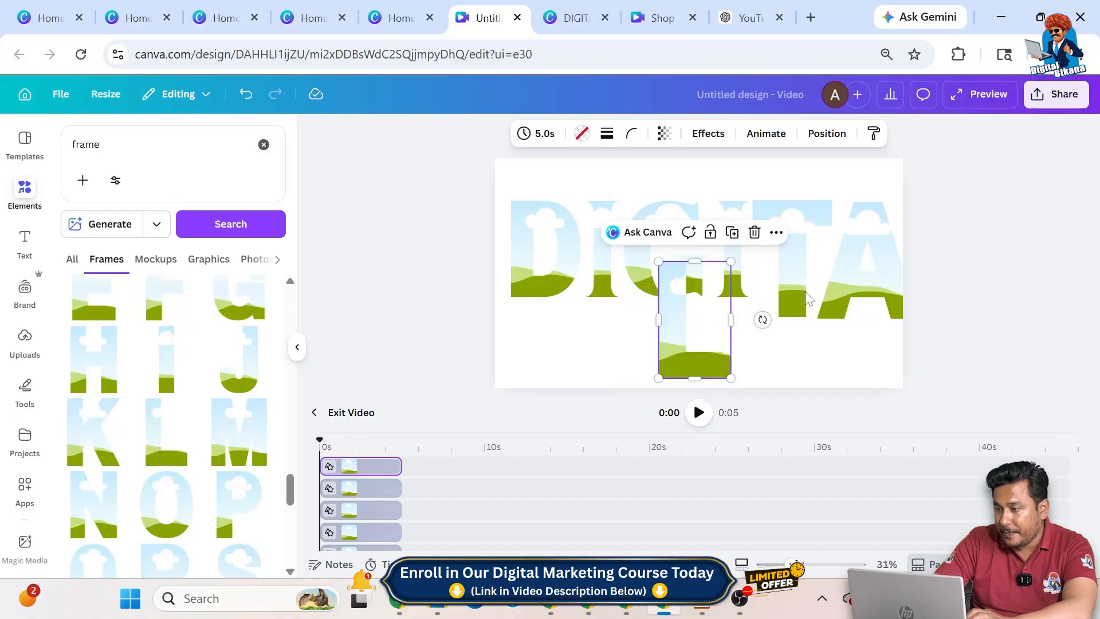
- Shrink the T and A frames to the height of the other letters, and scale the six DIGITA letters down together
{"action": "left_click", "coordinate": [802, 287]}
{"action": "left_click_drag", "start_coordinate": [835, 315], "coordinate": [811, 306]}
{"action": "left_click", "coordinate": [854, 298]}
{"action": "left_click_drag", "start_coordinate": [918, 317], "coordinate": [899, 297]}
{"action": "left_click_drag", "start_coordinate": [928, 192], "coordinate": [532, 264]}
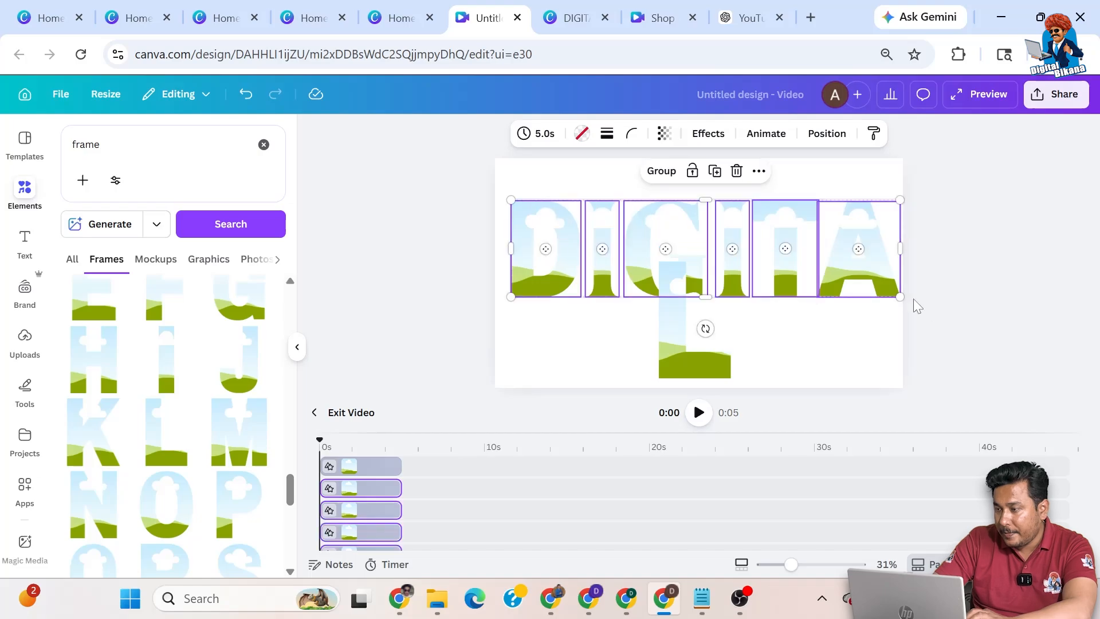
{"action": "left_click_drag", "start_coordinate": [900, 296], "coordinate": [843, 283]}
- Move the L frame to the end of the word and resize it to the other letters' height, completing DIGITAL
{"action": "left_click_drag", "start_coordinate": [681, 309], "coordinate": [845, 228]}
{"action": "left_click_drag", "start_coordinate": [896, 181], "coordinate": [889, 211]}
{"action": "left_click_drag", "start_coordinate": [904, 288], "coordinate": [901, 283]}
{"action": "left_click_drag", "start_coordinate": [901, 195], "coordinate": [897, 200]}
{"action": "left_click", "coordinate": [935, 274]}
{"action": "left_click", "coordinate": [681, 190]}
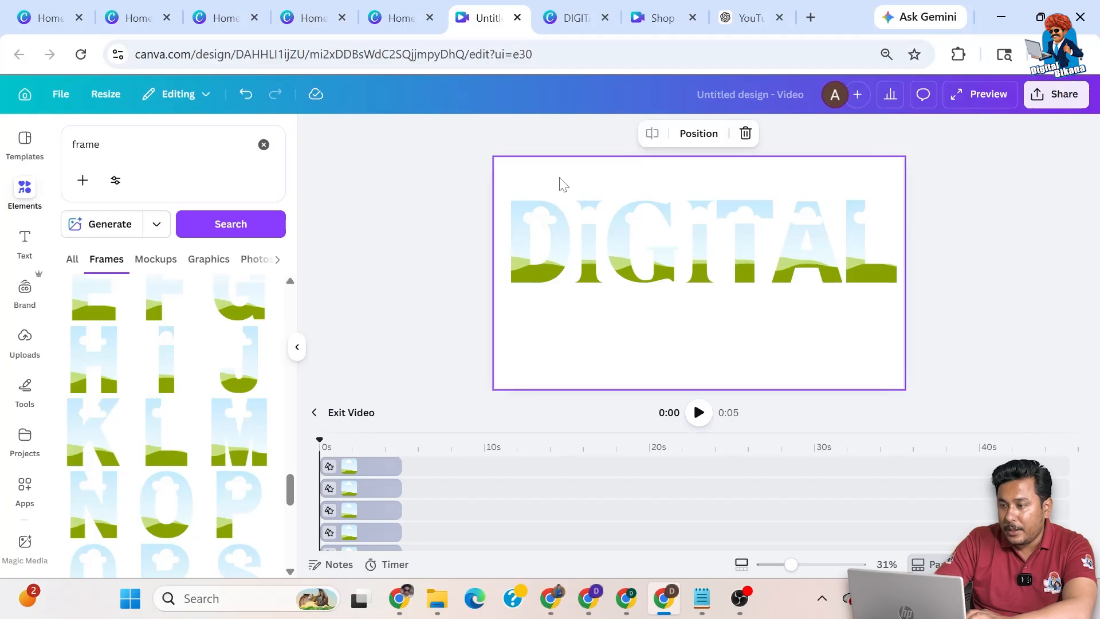
- Clear the previous element search and search the elements for "gradient"
{"action": "left_click", "coordinate": [27, 192]}
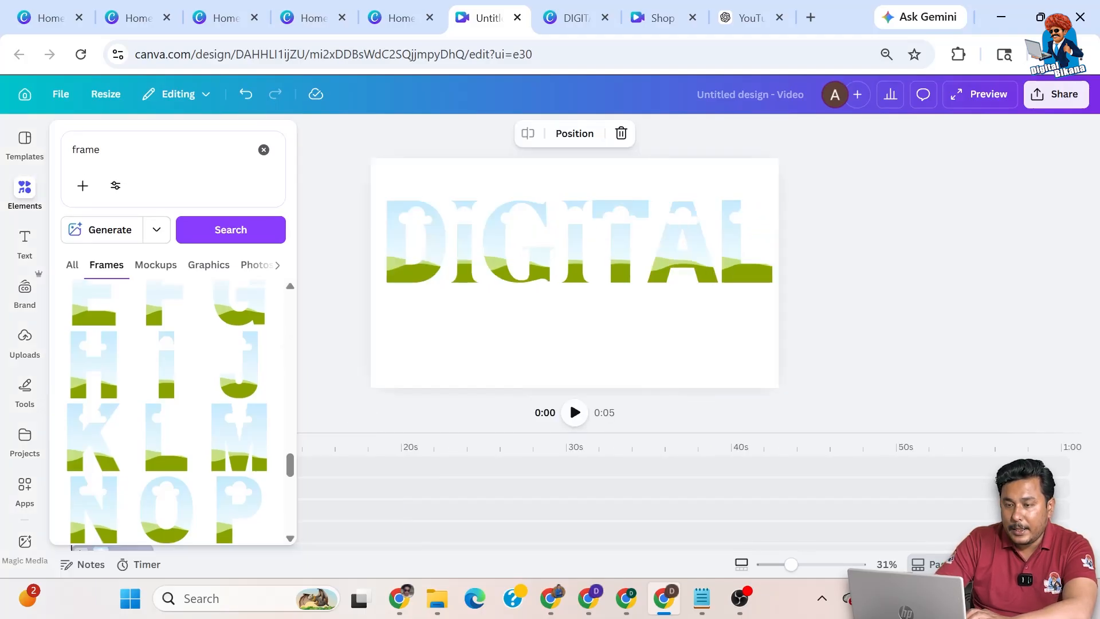
{"action": "left_click", "coordinate": [264, 149]}
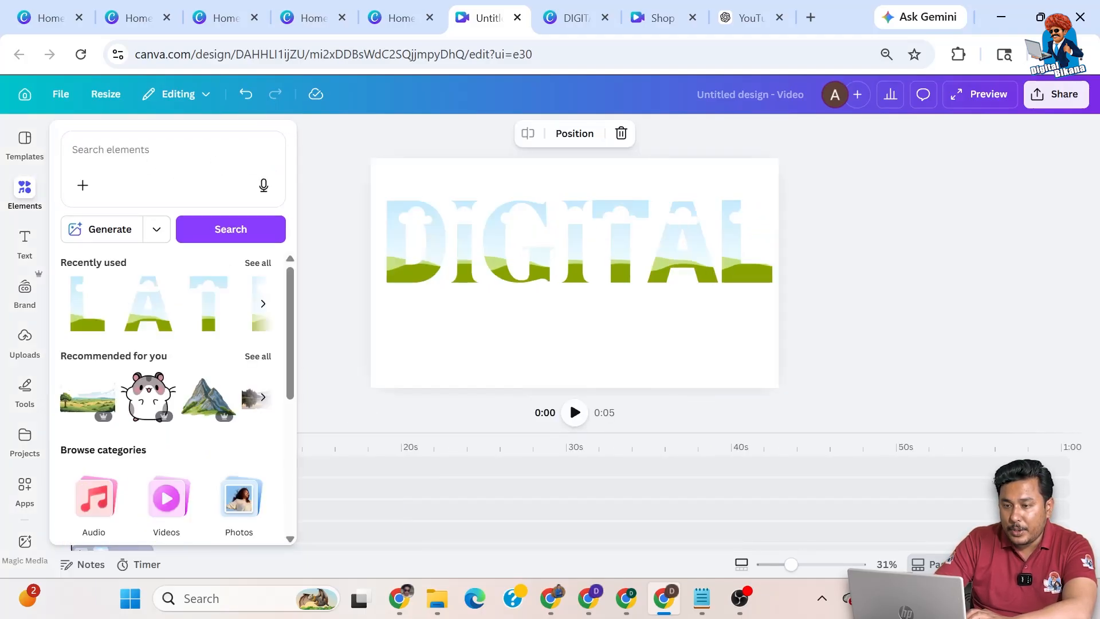
{"action": "type", "text": "gradien"}
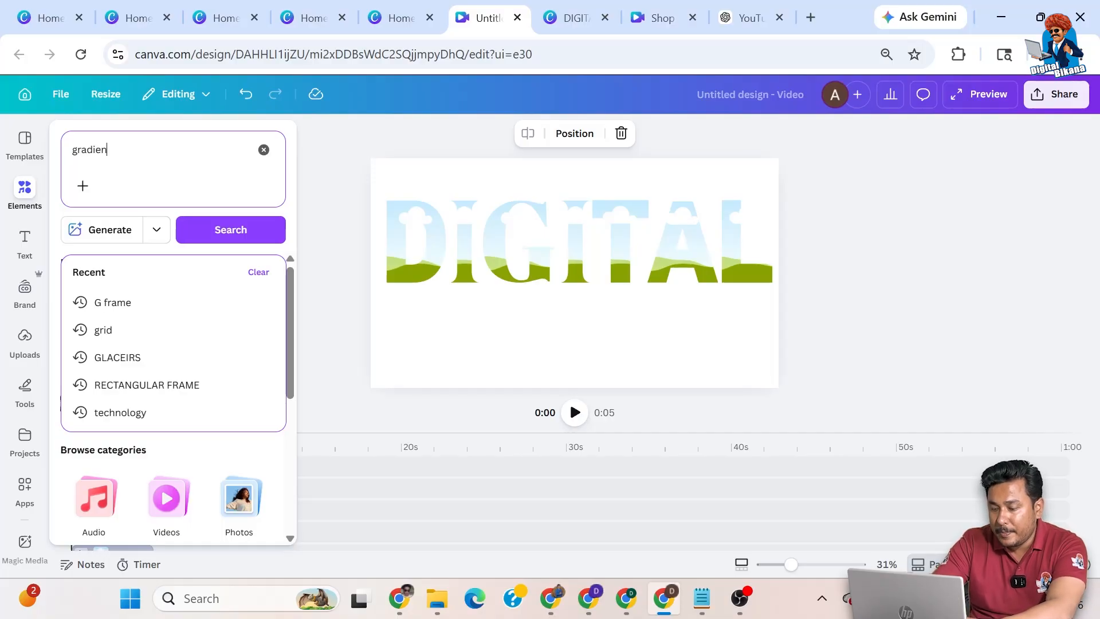
{"action": "type", "text": "t"}
{"action": "key", "text": "Return"}
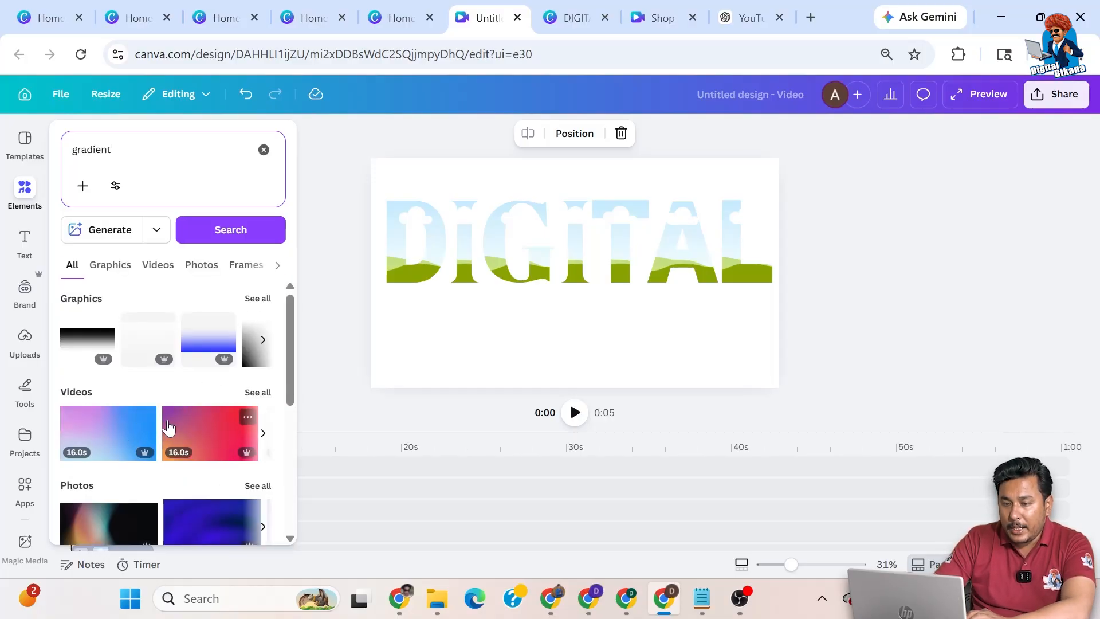
- Add the pastel pink, green and orange gradient photo from the search results as a full-page background behind DIGITAL
{"action": "left_click", "coordinate": [209, 270]}
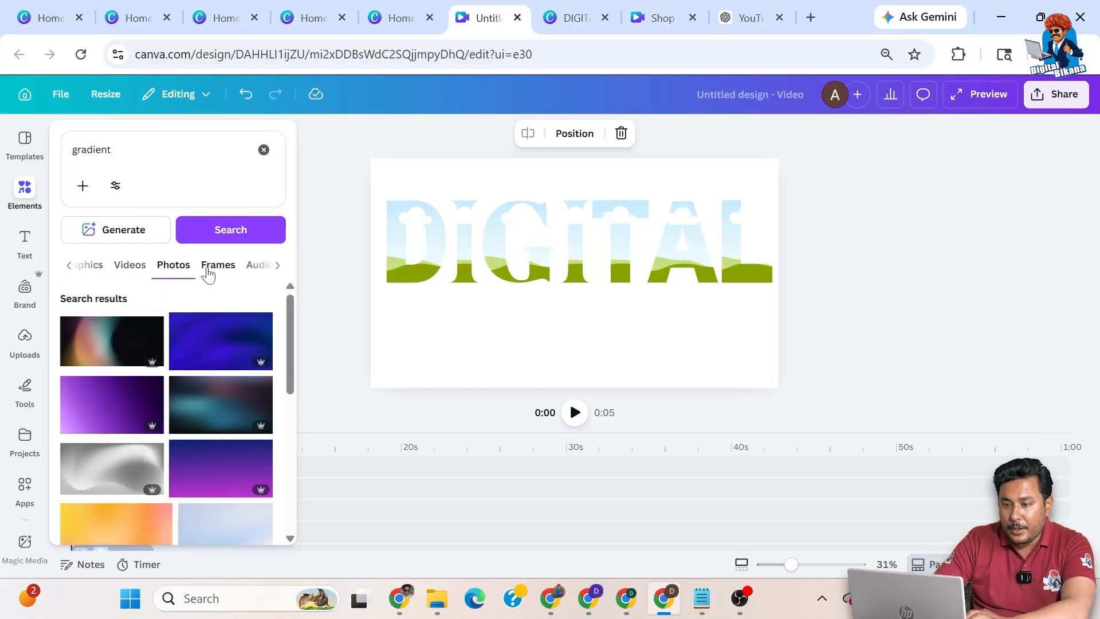
{"action": "scroll", "coordinate": [137, 423], "scroll_direction": "down", "scroll_amount": 2}
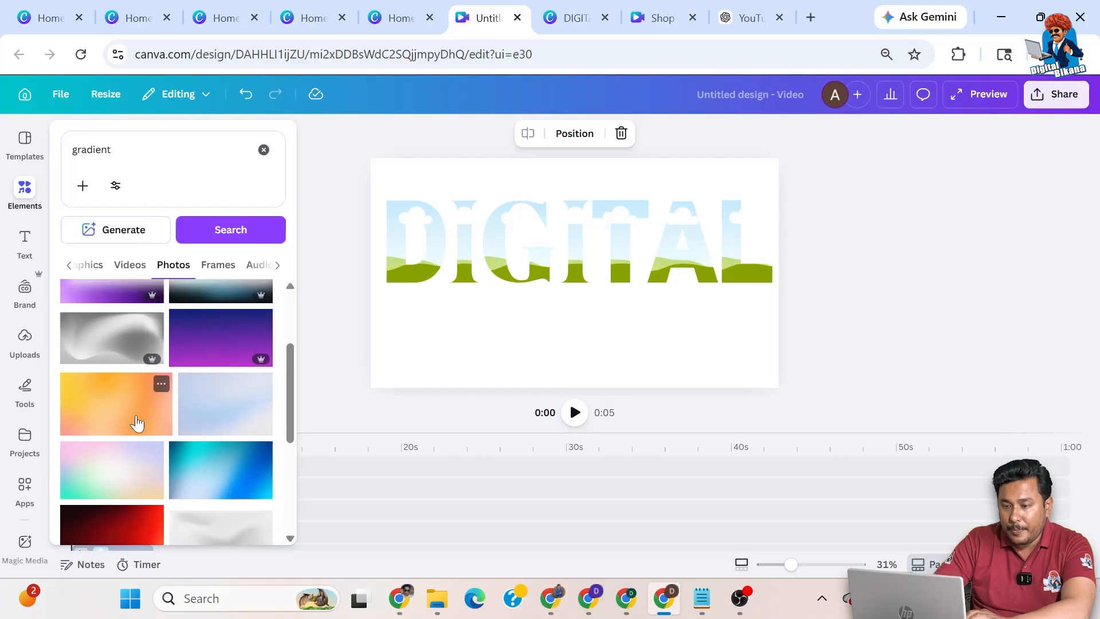
{"action": "scroll", "coordinate": [197, 403], "scroll_direction": "down", "scroll_amount": 2}
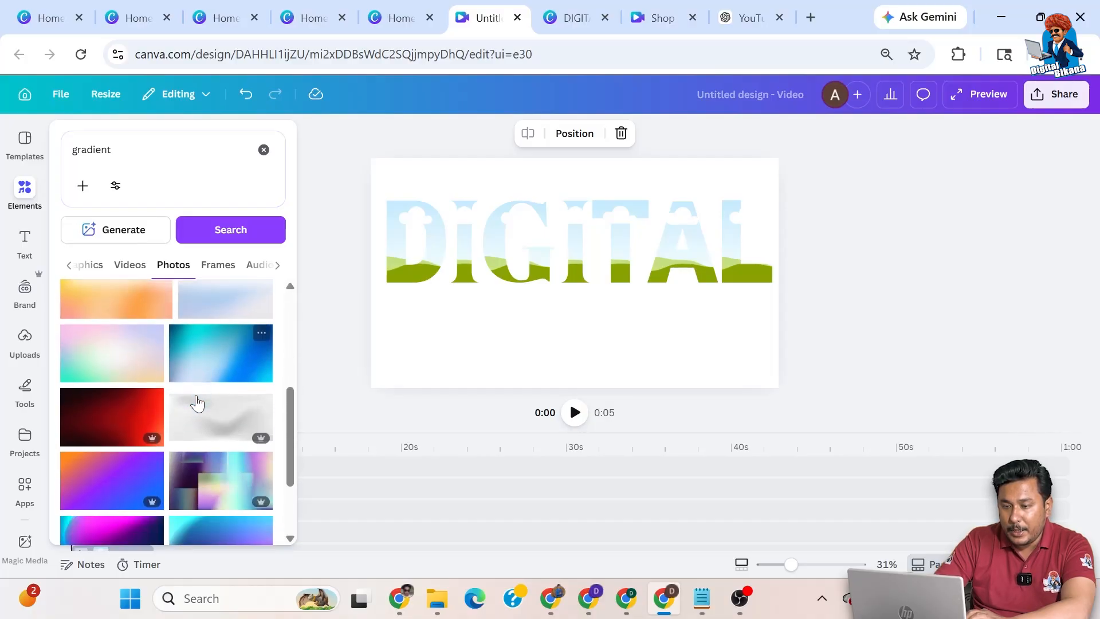
{"action": "left_click", "coordinate": [116, 368]}
- Search the elements for "technology" and limit the results to videos
{"action": "left_click", "coordinate": [24, 192]}
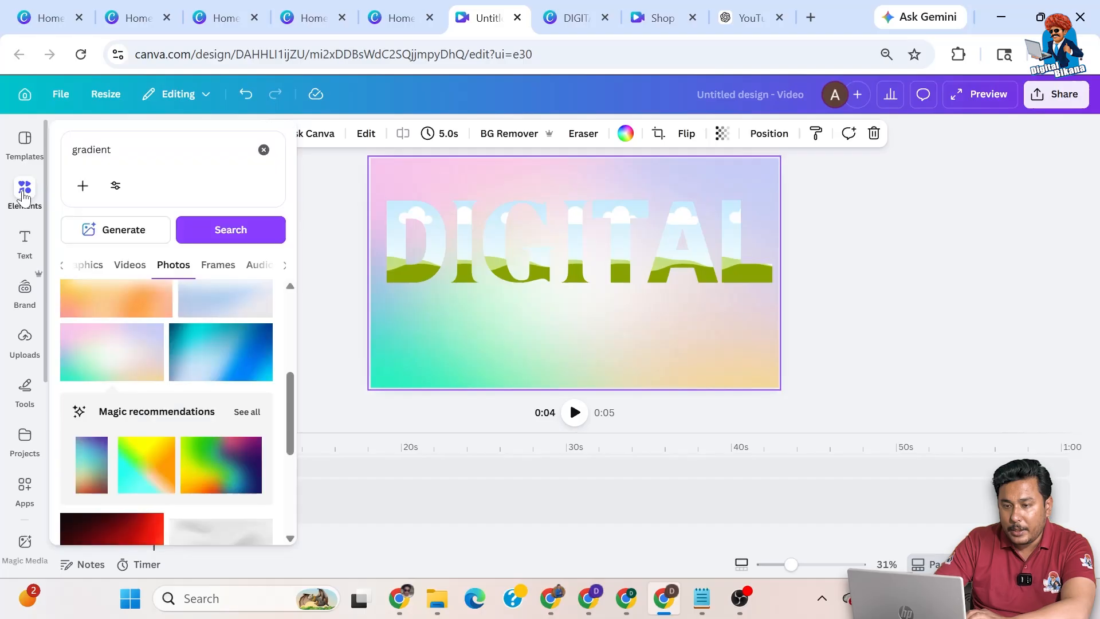
{"action": "type", "text": "tech"}
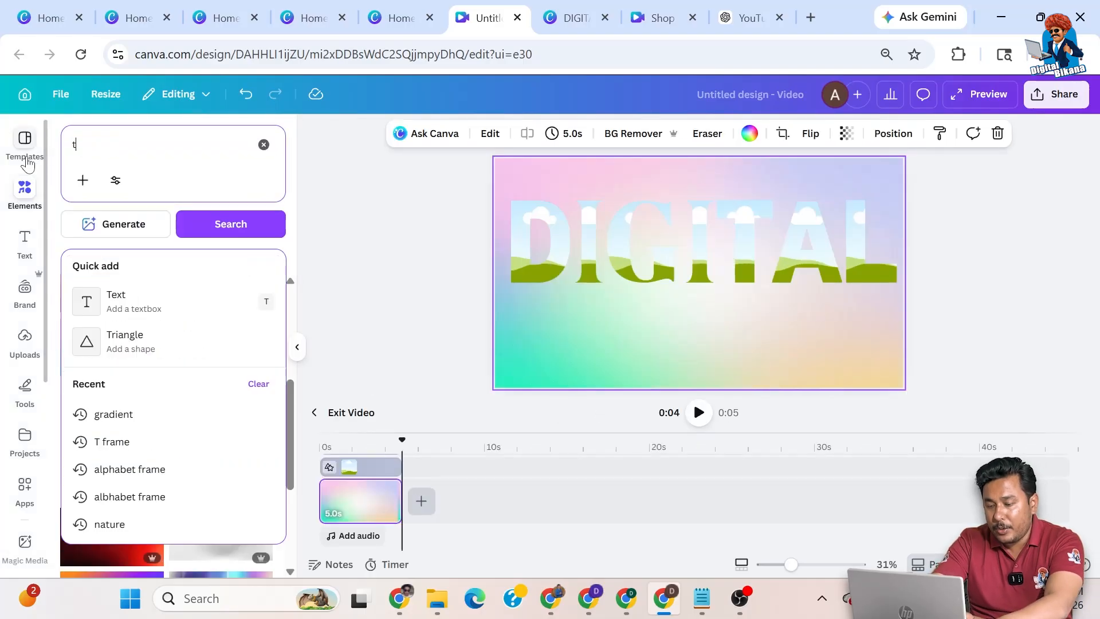
{"action": "type", "text": "nology"}
{"action": "key", "text": "Return"}
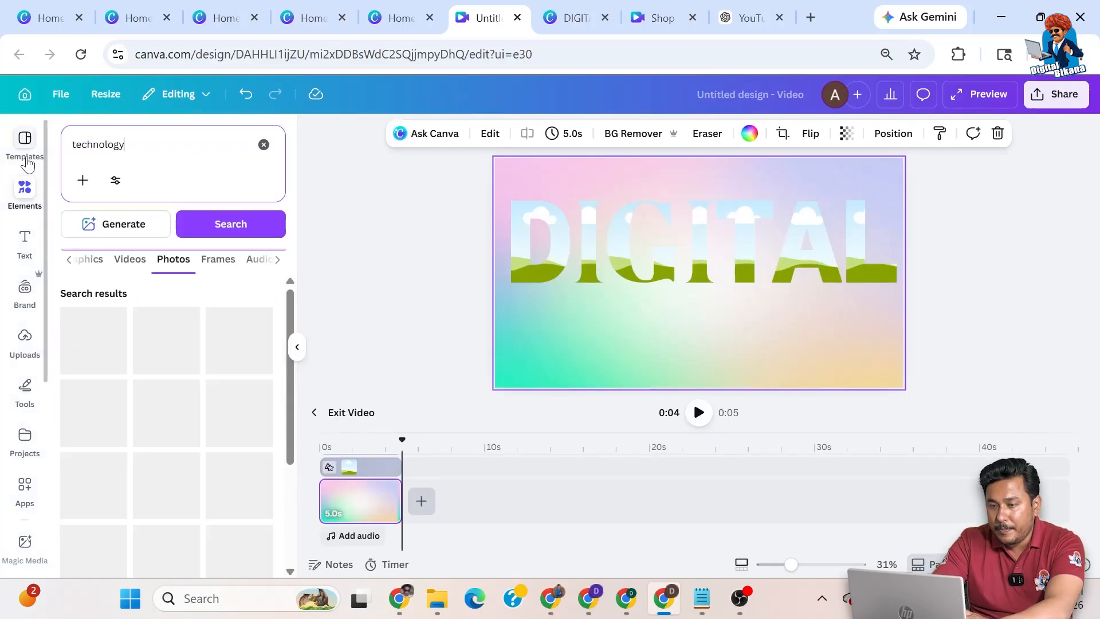
{"action": "left_click", "coordinate": [132, 261]}
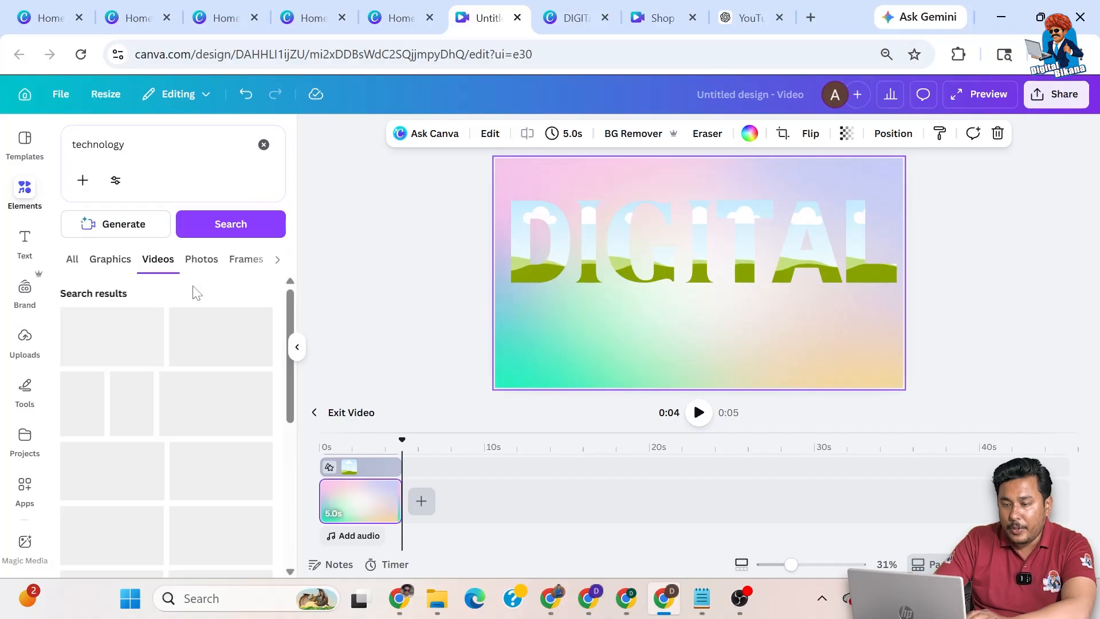
- Fill the D, I, G and second I frames with technology videos: circuit board, blue cityscape, AI chip and TECHNOLOGY text
{"action": "left_click_drag", "start_coordinate": [111, 357], "coordinate": [517, 266]}
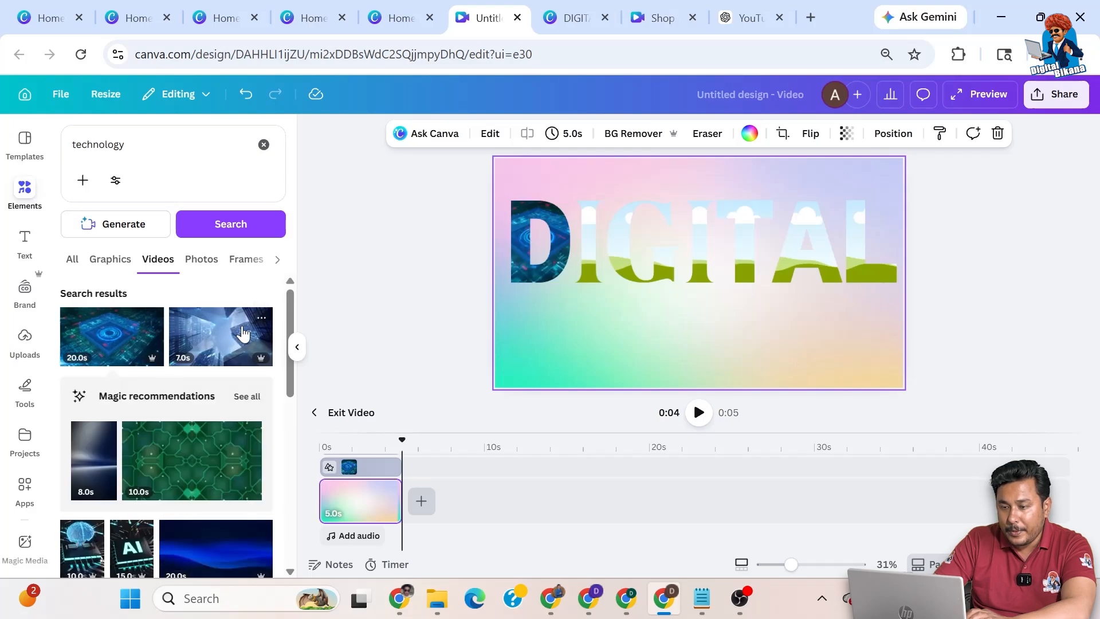
{"action": "left_click_drag", "start_coordinate": [195, 336], "coordinate": [586, 252]}
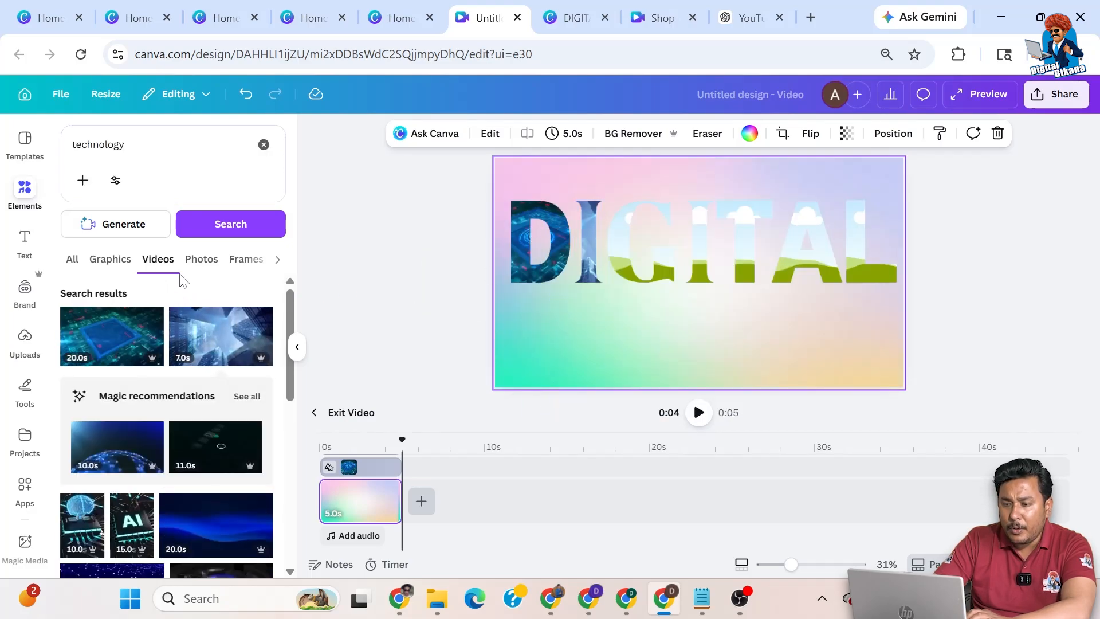
{"action": "scroll", "coordinate": [165, 401], "scroll_direction": "down", "scroll_amount": 2}
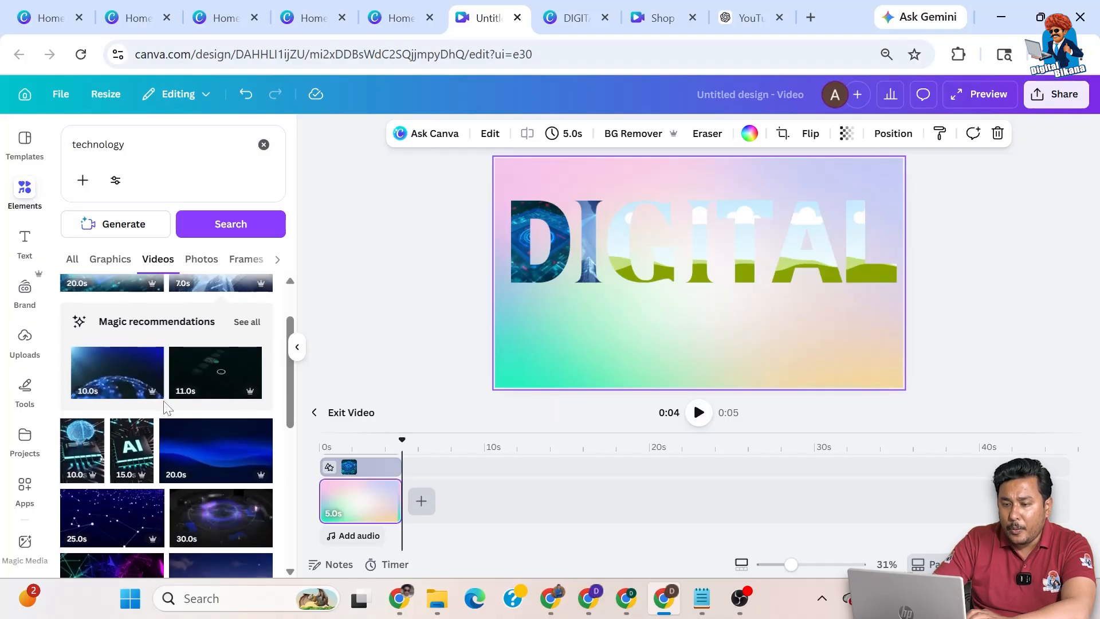
{"action": "left_click_drag", "start_coordinate": [131, 453], "coordinate": [627, 246]}
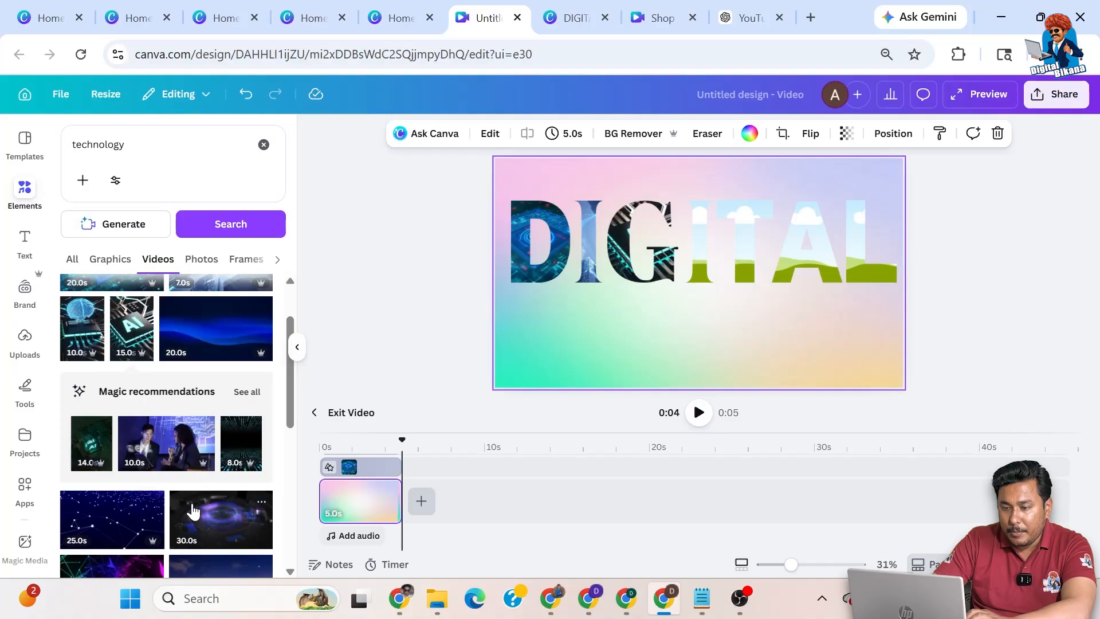
{"action": "scroll", "coordinate": [193, 512], "scroll_direction": "down", "scroll_amount": 4}
{"action": "left_click_drag", "start_coordinate": [220, 510], "coordinate": [702, 240]}
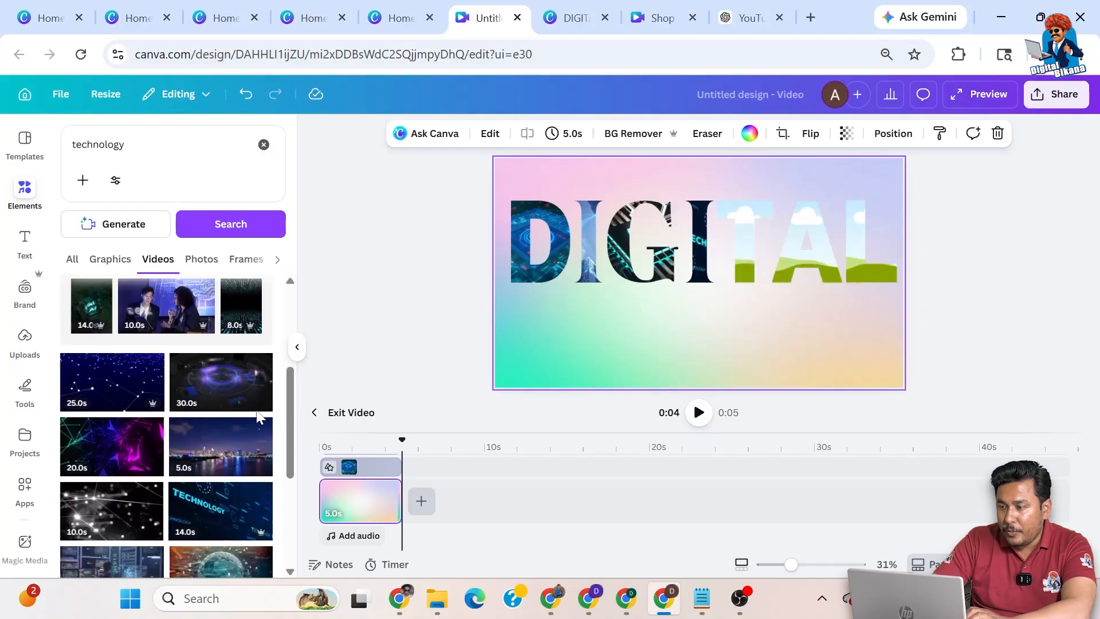
- Fill the T, A and L frames with the white network, digital globe and purple ring videos, and play the page from the start
{"action": "scroll", "coordinate": [204, 454], "scroll_direction": "down", "scroll_amount": 2}
{"action": "scroll", "coordinate": [185, 421], "scroll_direction": "down", "scroll_amount": 1}
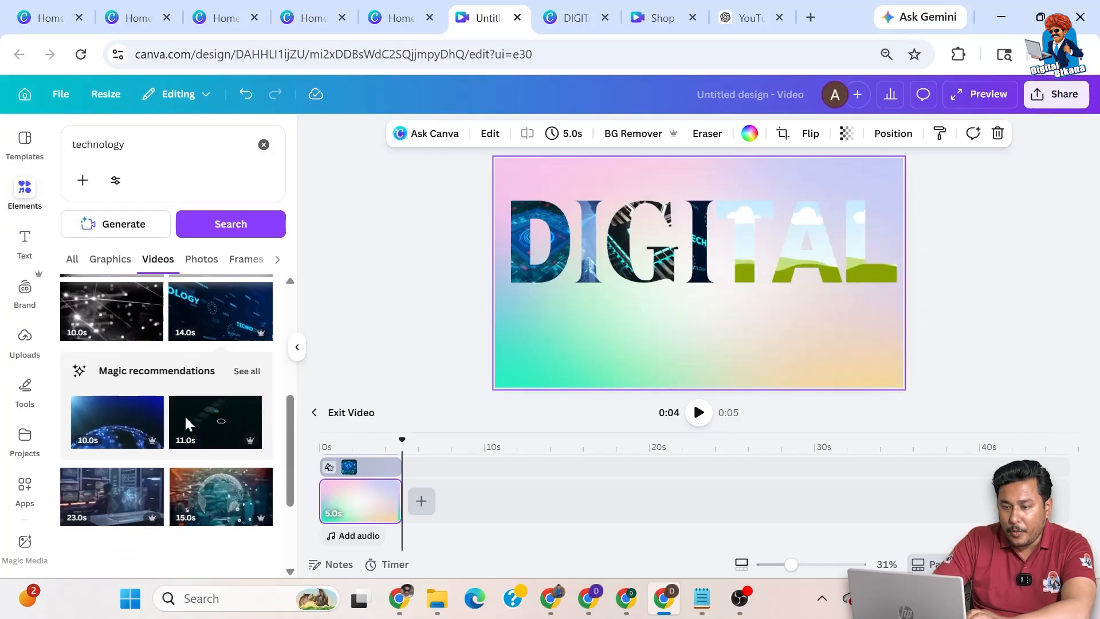
{"action": "left_click_drag", "start_coordinate": [129, 316], "coordinate": [750, 218]}
{"action": "scroll", "coordinate": [207, 460], "scroll_direction": "down", "scroll_amount": 1}
{"action": "left_click_drag", "start_coordinate": [208, 461], "coordinate": [801, 267]}
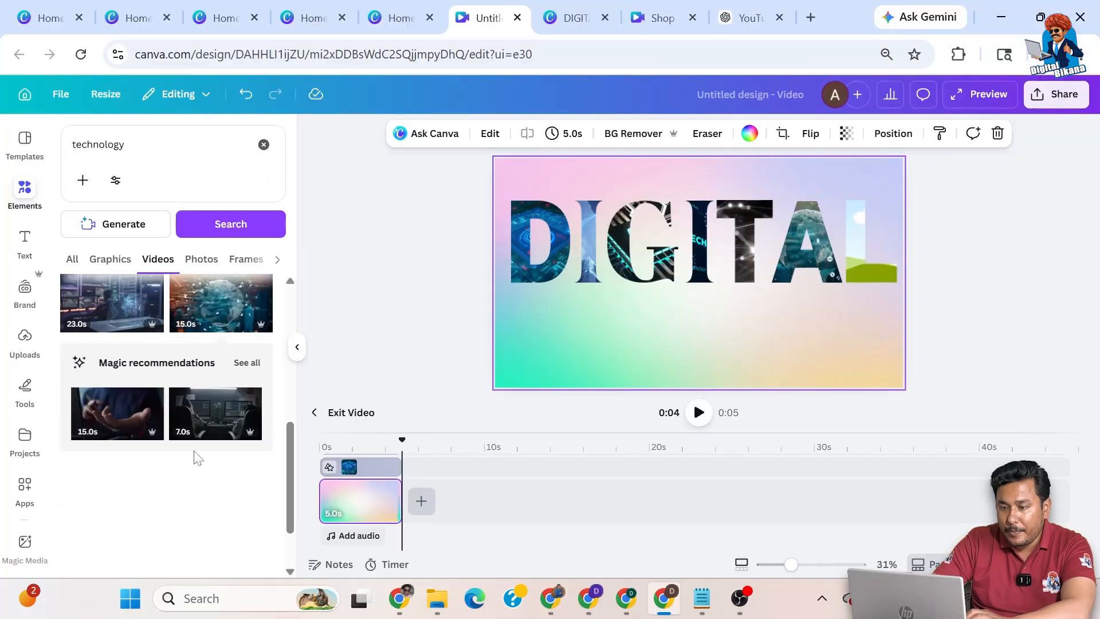
{"action": "scroll", "coordinate": [172, 402], "scroll_direction": "down", "scroll_amount": 2}
{"action": "left_click_drag", "start_coordinate": [220, 380], "coordinate": [871, 241]}
{"action": "left_click_drag", "start_coordinate": [403, 439], "coordinate": [314, 442]}
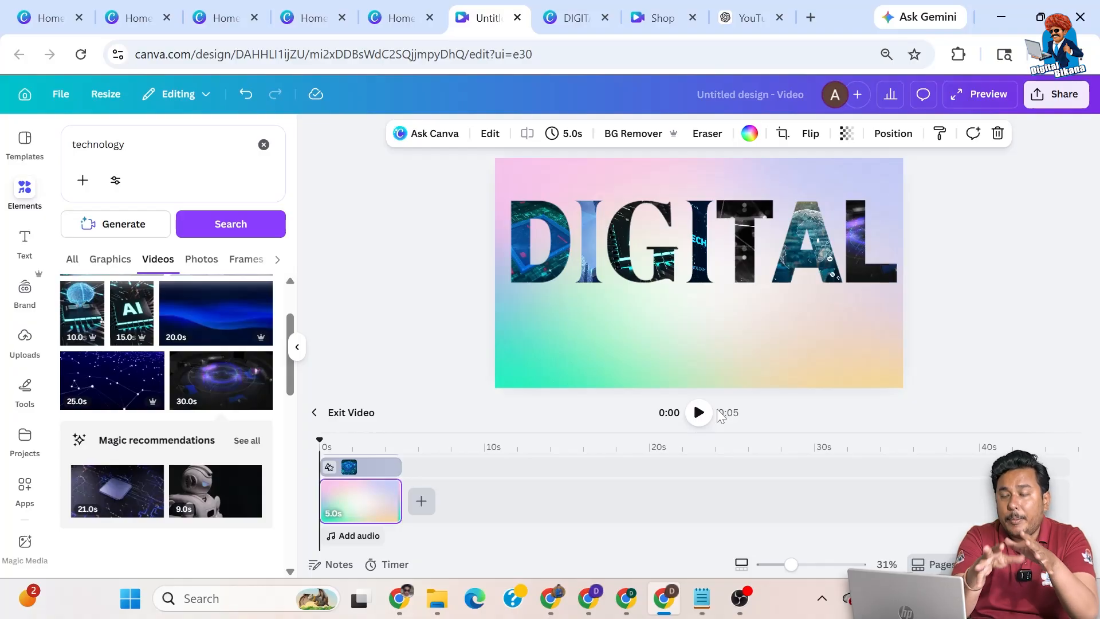
{"action": "left_click", "coordinate": [701, 413]}
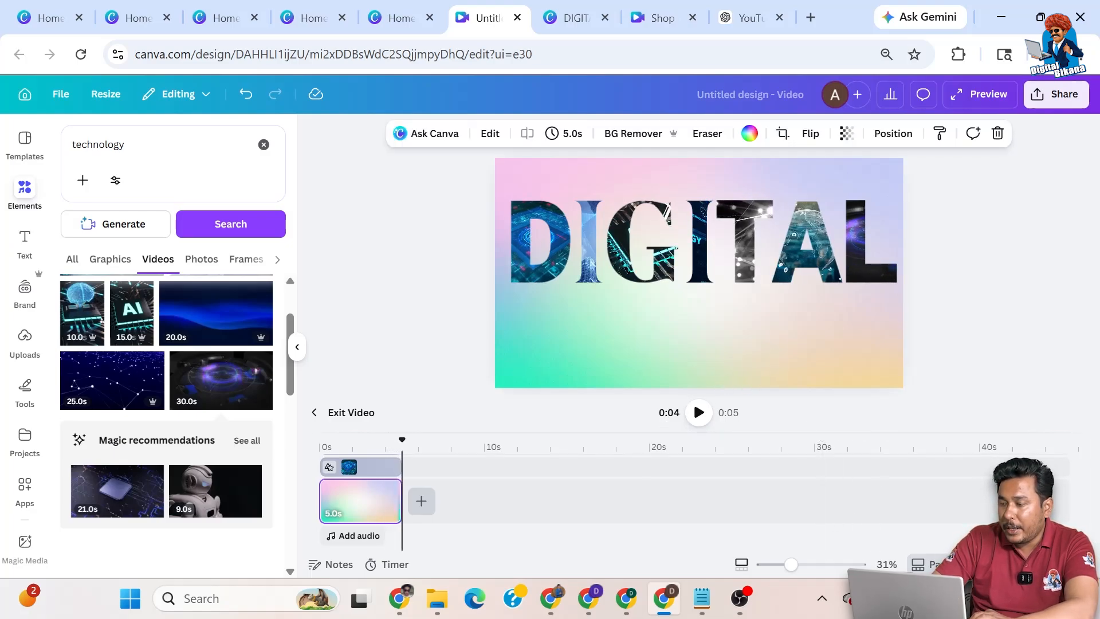
- Show all pages as a grid and open the blank third page for editing
{"action": "left_click", "coordinate": [1020, 565]}
{"action": "left_click", "coordinate": [385, 223]}
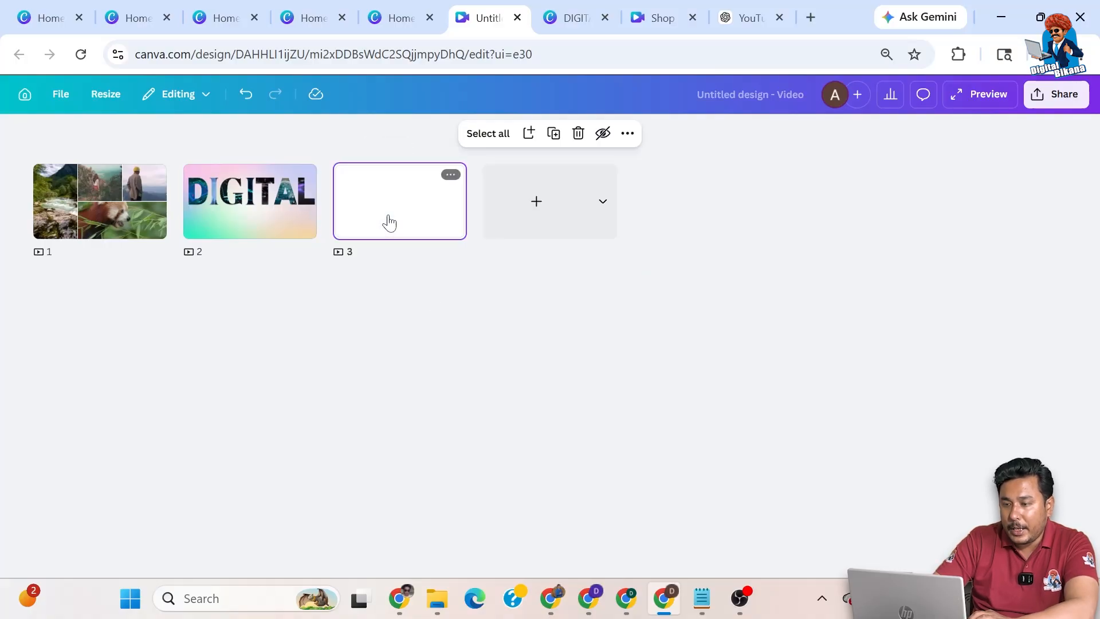
{"action": "double_click", "coordinate": [390, 222]}
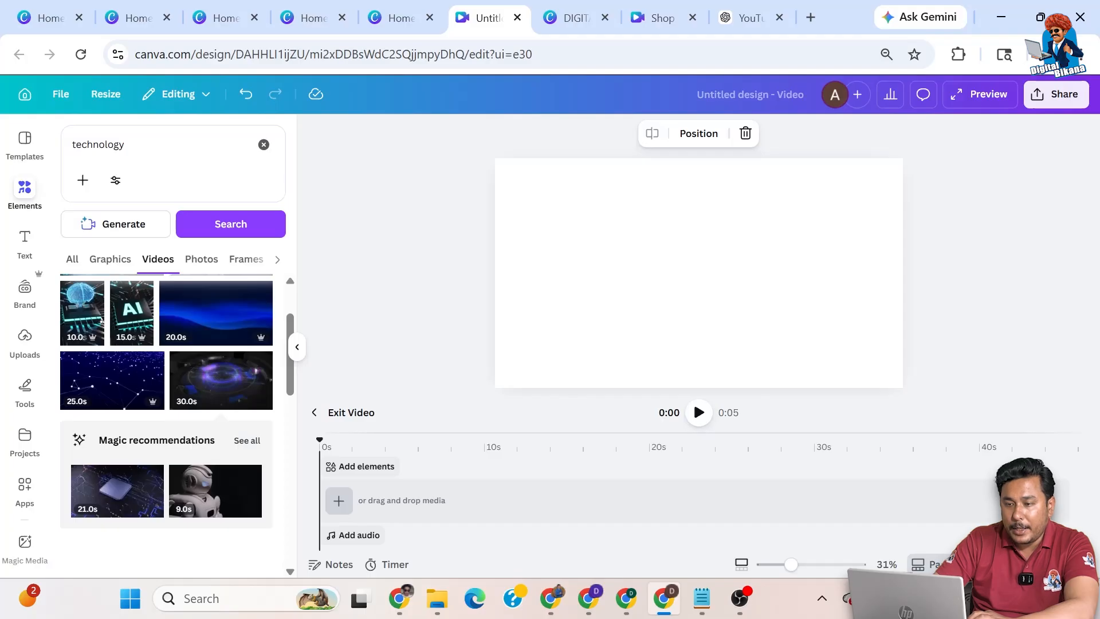
- Replace the element search with "frame" and show the full set of frame results
{"action": "key", "text": "BackSpace"}
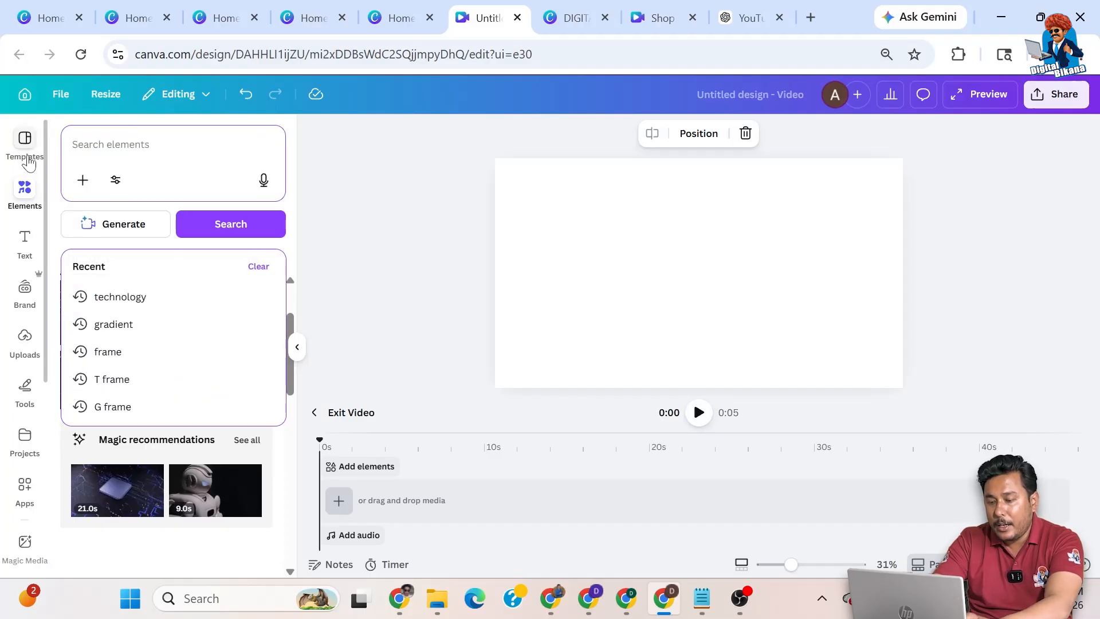
{"action": "type", "text": "frame"}
{"action": "key", "text": "Return"}
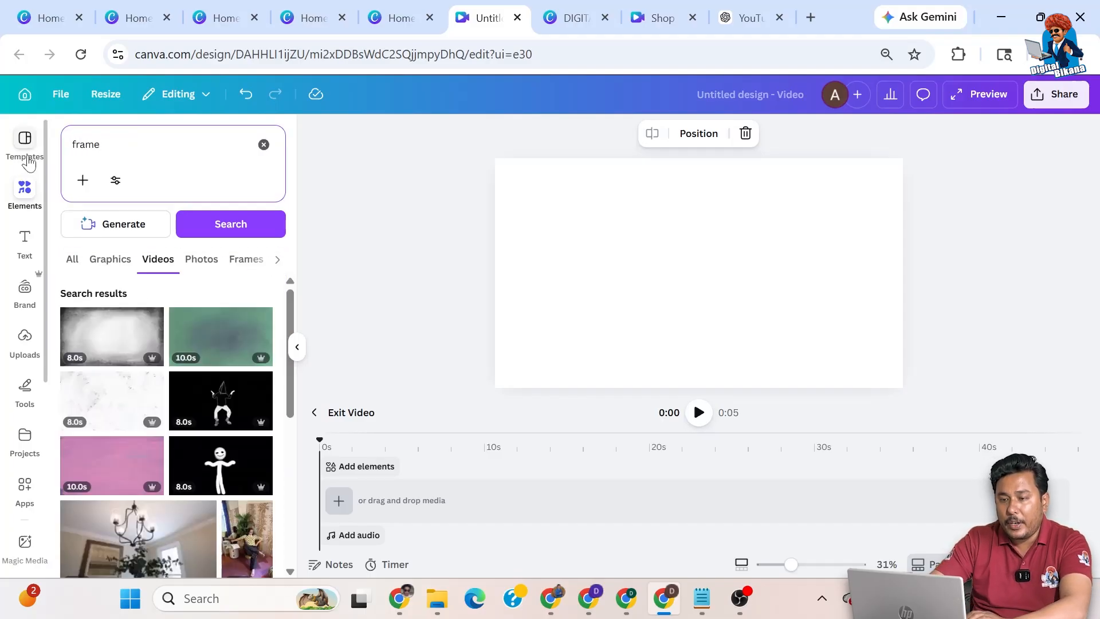
{"action": "left_click", "coordinate": [73, 261]}
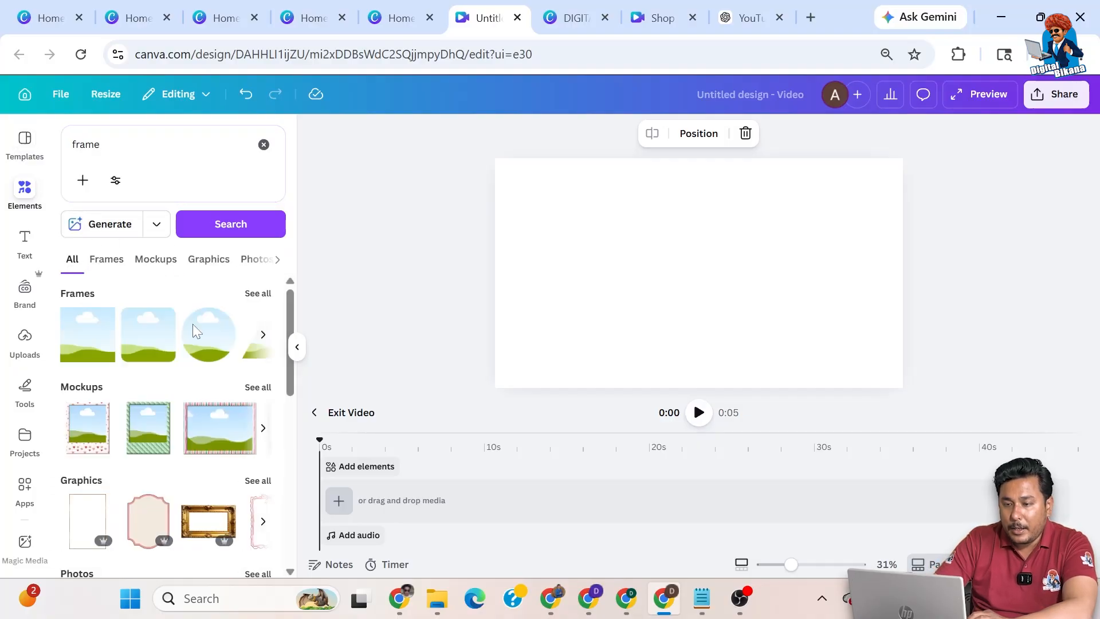
{"action": "left_click", "coordinate": [267, 295]}
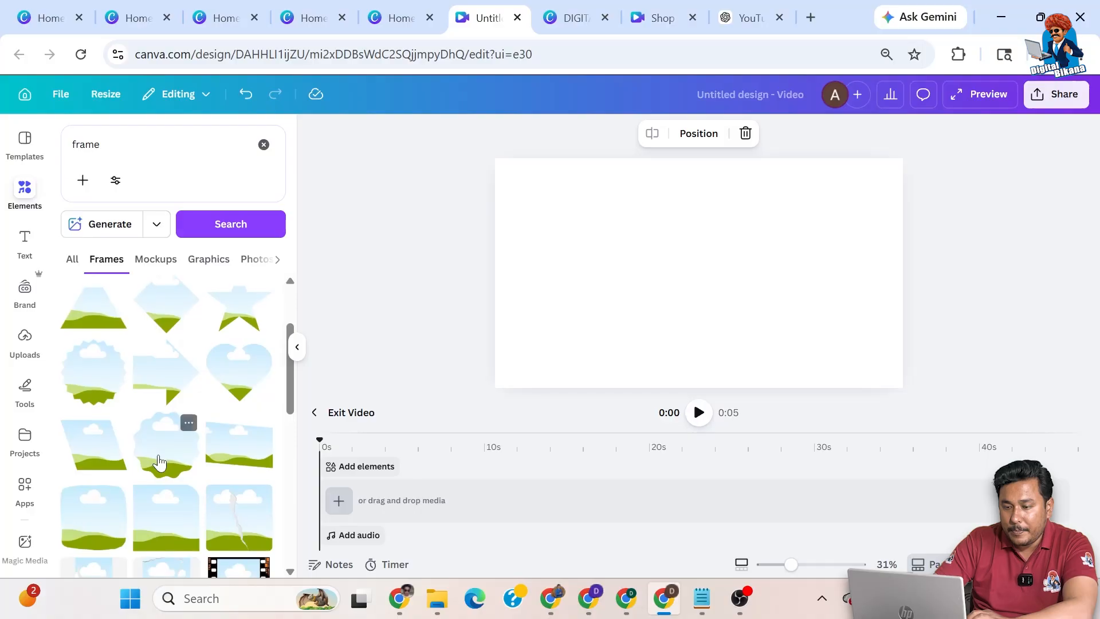
- Add the parallelogram frame to the blank page, enlarge it to the page's full height and place it against the left edge
{"action": "scroll", "coordinate": [159, 462], "scroll_direction": "down", "scroll_amount": 1}
{"action": "scroll", "coordinate": [159, 459], "scroll_direction": "up", "scroll_amount": 1}
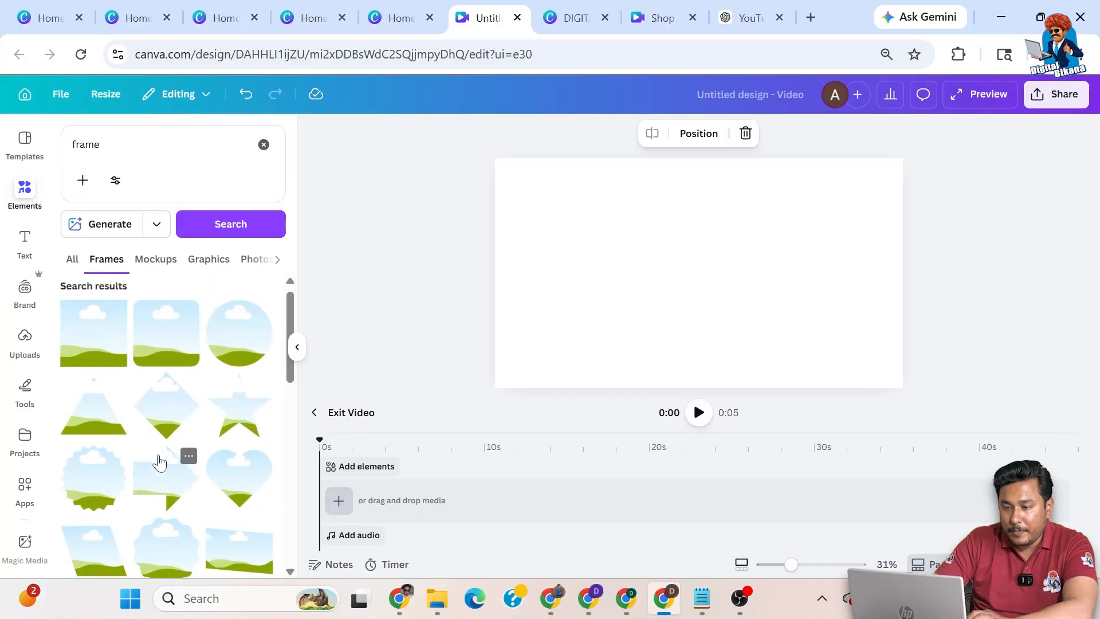
{"action": "scroll", "coordinate": [143, 436], "scroll_direction": "down", "scroll_amount": 2}
{"action": "left_click", "coordinate": [96, 494]}
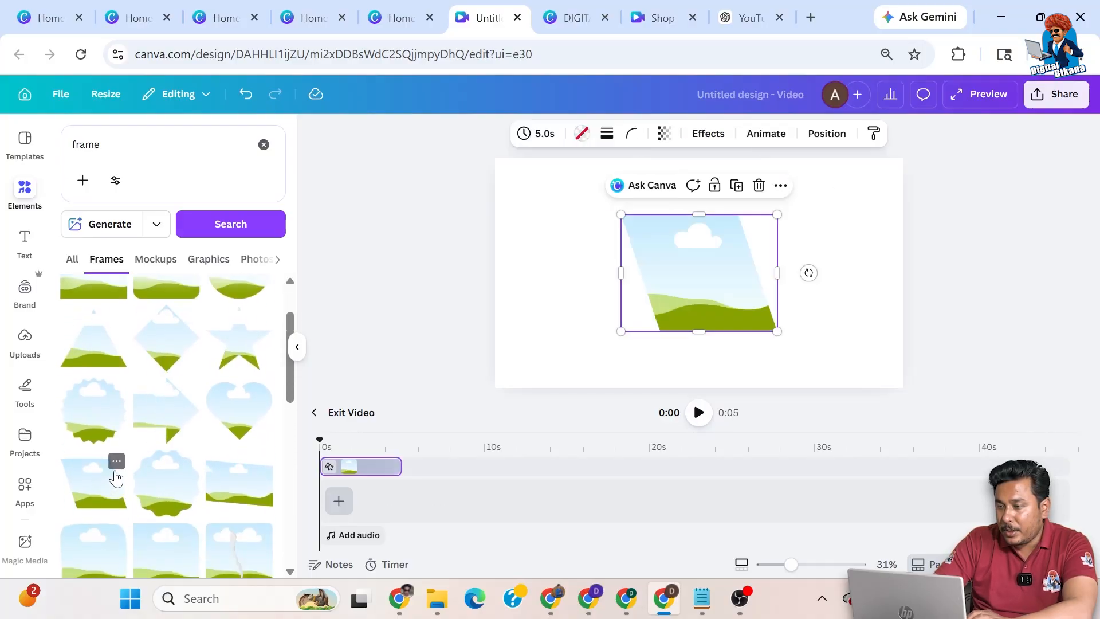
{"action": "left_click_drag", "start_coordinate": [774, 272], "coordinate": [535, 205]}
{"action": "left_click_drag", "start_coordinate": [584, 266], "coordinate": [725, 407]}
{"action": "left_click_drag", "start_coordinate": [654, 343], "coordinate": [595, 330]}
- Duplicate the slanted frame twice and place the copies side by side with thin gaps so the three frames span the page
{"action": "key", "text": "ctrl+d"}
{"action": "left_click_drag", "start_coordinate": [568, 287], "coordinate": [730, 272]}
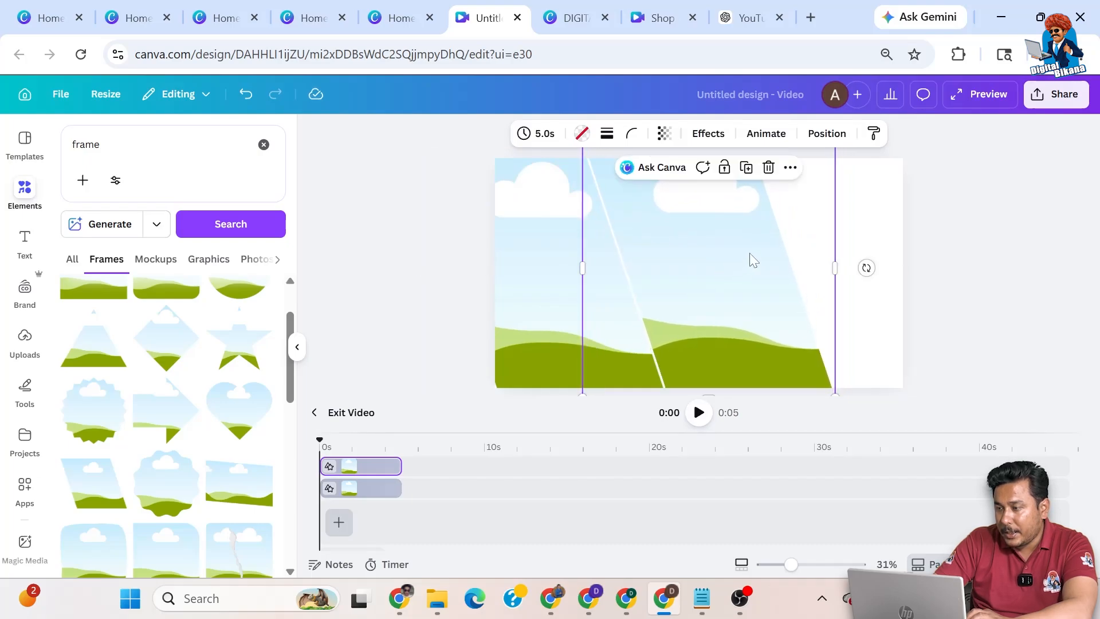
{"action": "left_click", "coordinate": [748, 177]}
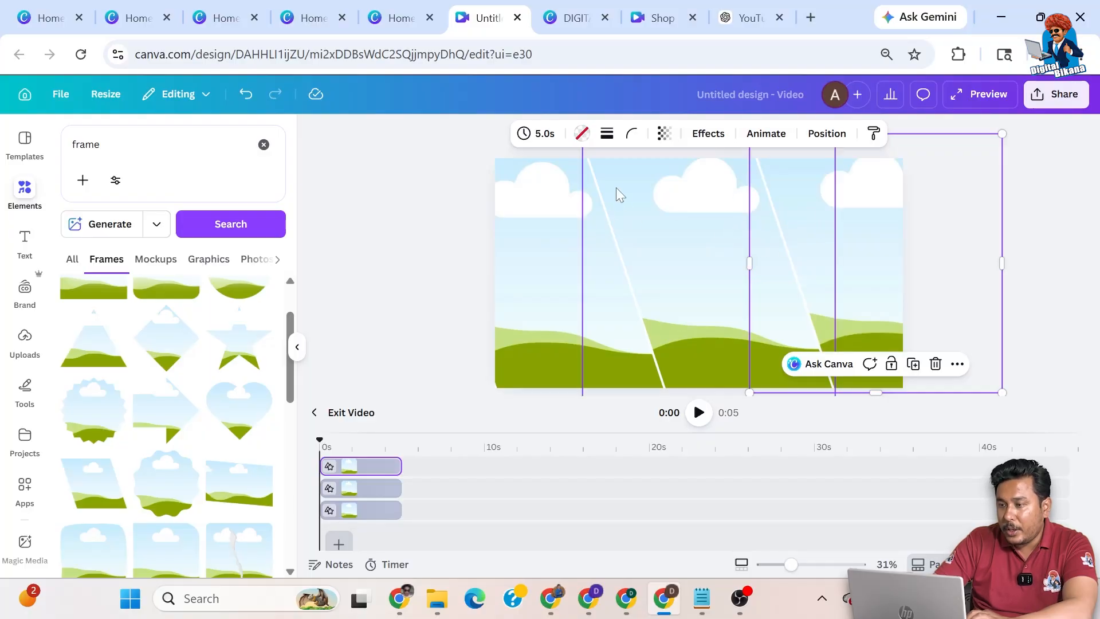
{"action": "left_click", "coordinate": [449, 251]}
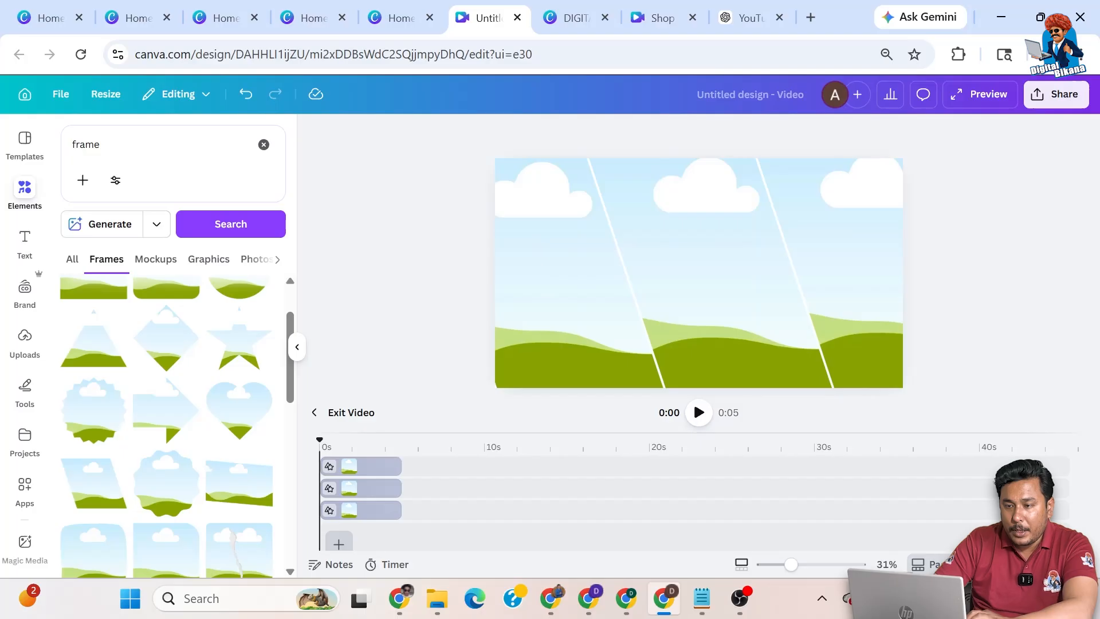
- Clear the element search and fill the left slanted frame with the recently used 30-second purple ring video
{"action": "left_click_drag", "start_coordinate": [103, 145], "coordinate": [54, 155]}
{"action": "left_click", "coordinate": [25, 195]}
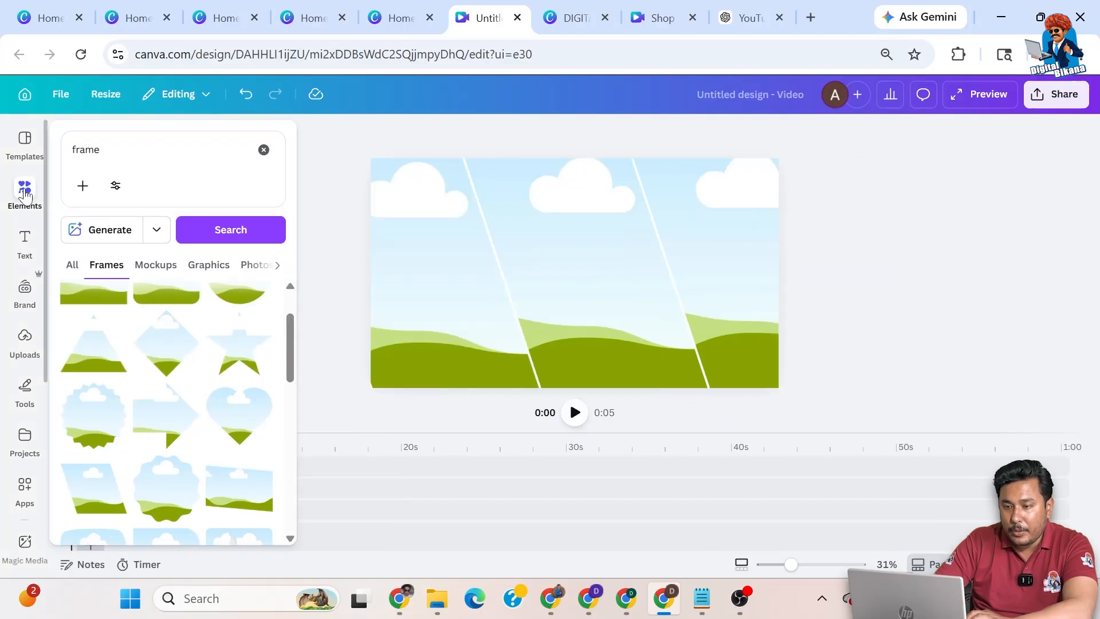
{"action": "left_click", "coordinate": [264, 150]}
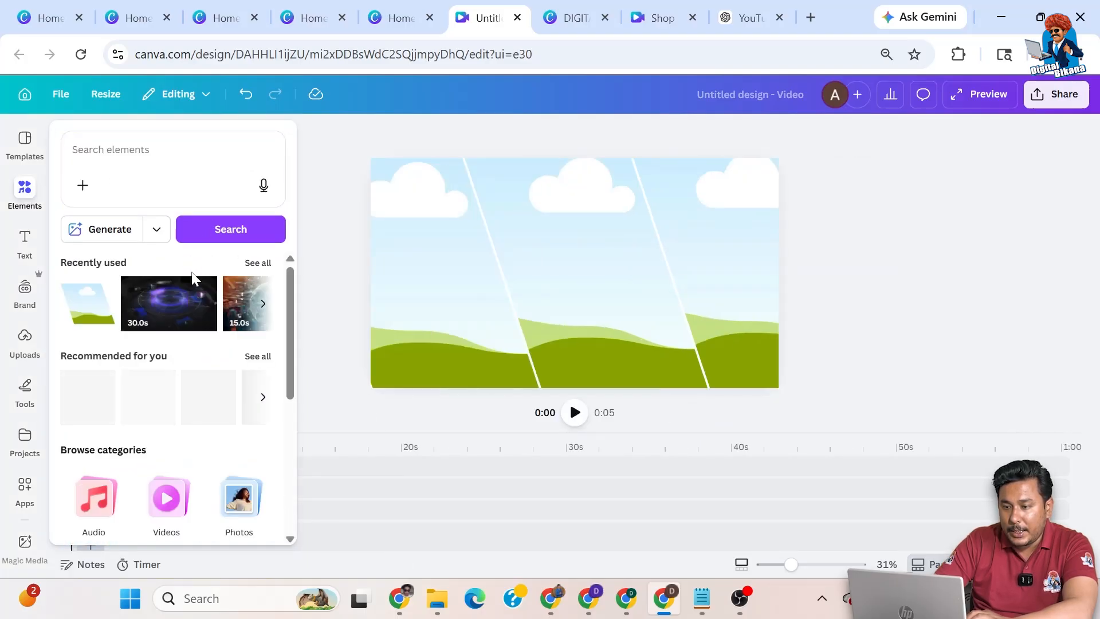
{"action": "left_click_drag", "start_coordinate": [180, 312], "coordinate": [433, 240]}
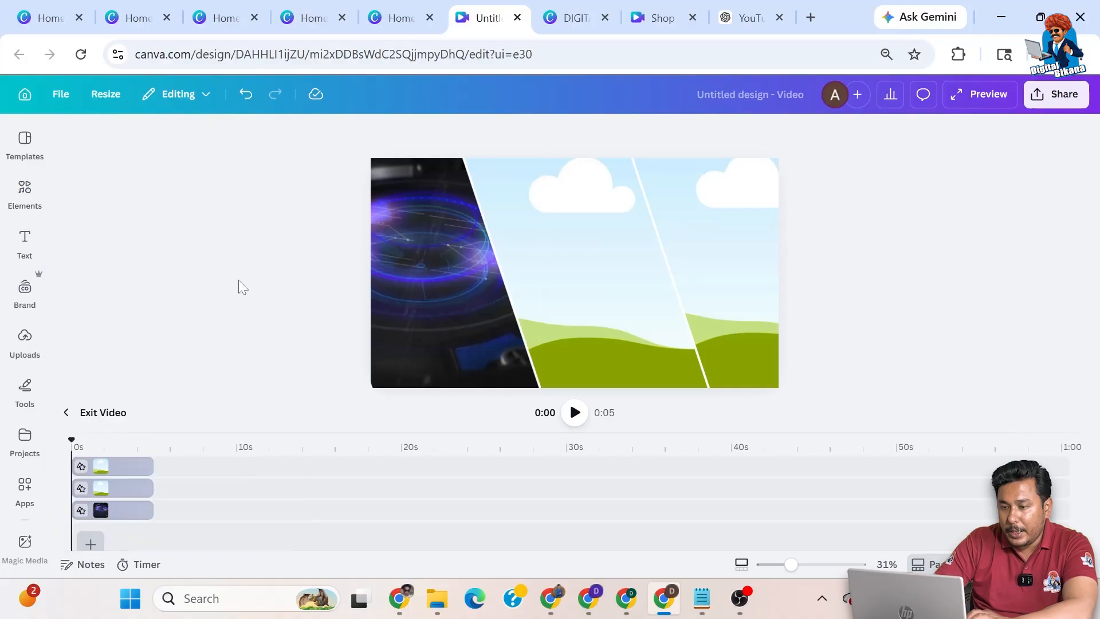
- Fill the middle frame with the digital globe video and the right frame with the white network video from the recently used elements
{"action": "left_click", "coordinate": [25, 192]}
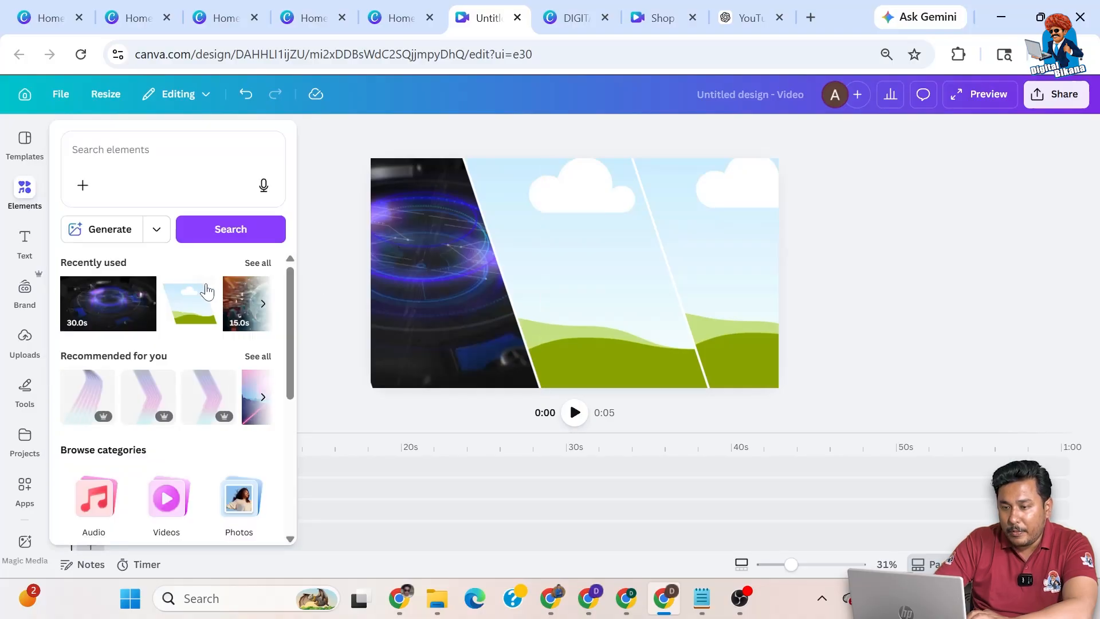
{"action": "left_click", "coordinate": [257, 263]}
{"action": "left_click_drag", "start_coordinate": [133, 276], "coordinate": [596, 263]}
{"action": "left_click", "coordinate": [24, 194]}
{"action": "left_click_drag", "start_coordinate": [208, 274], "coordinate": [815, 227]}
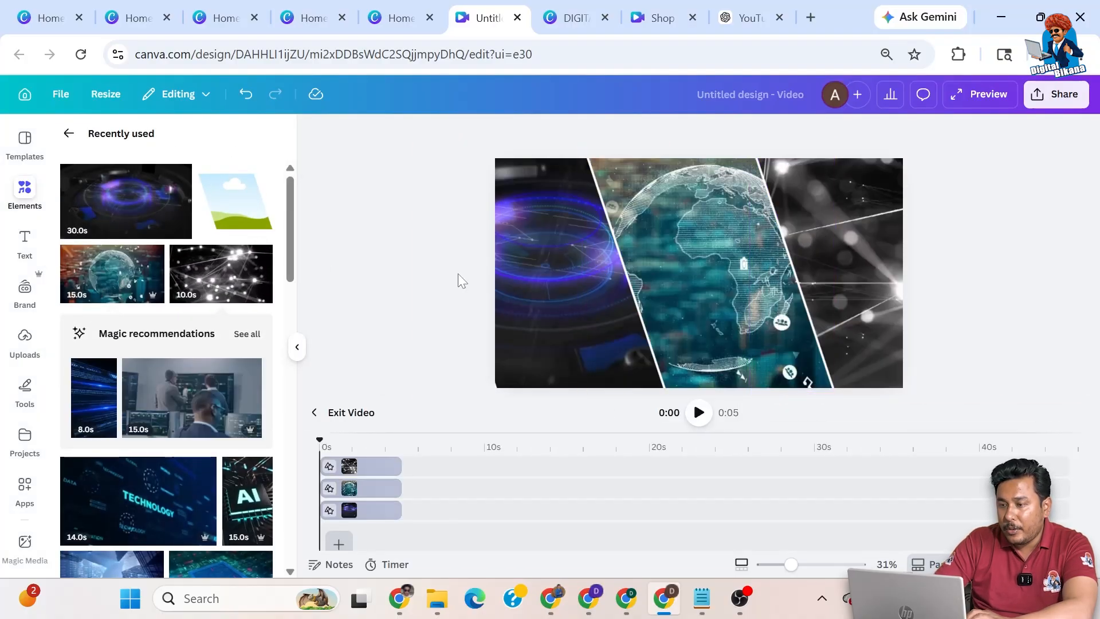
- Open the trim controls for the globe video in the middle frame
{"action": "left_click", "coordinate": [562, 273]}
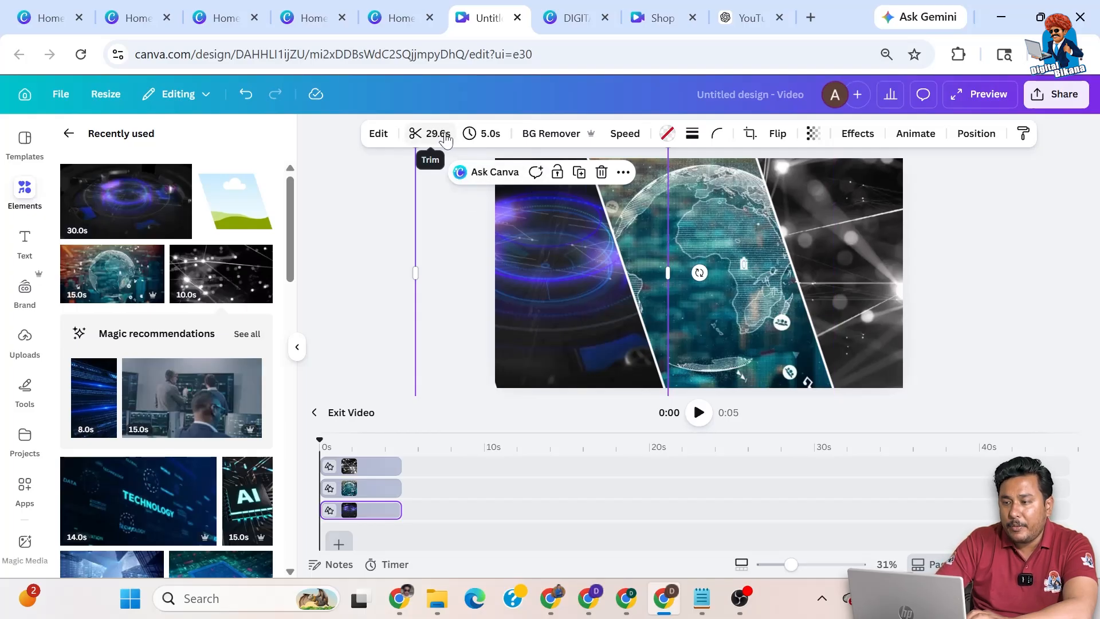
{"action": "left_click", "coordinate": [979, 257]}
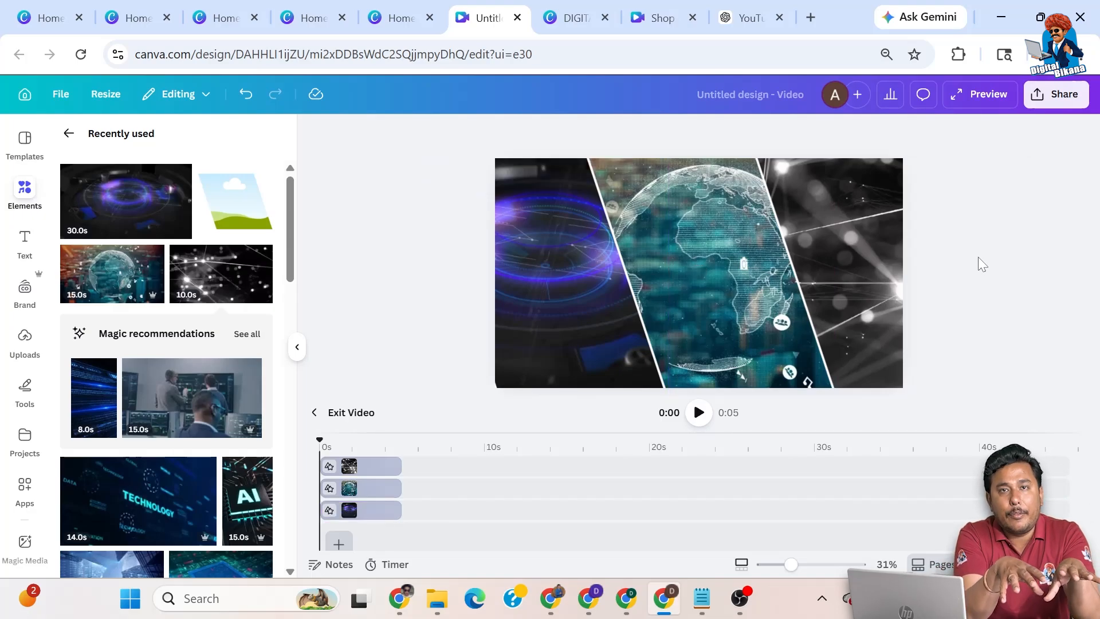
{"action": "left_click", "coordinate": [583, 277]}
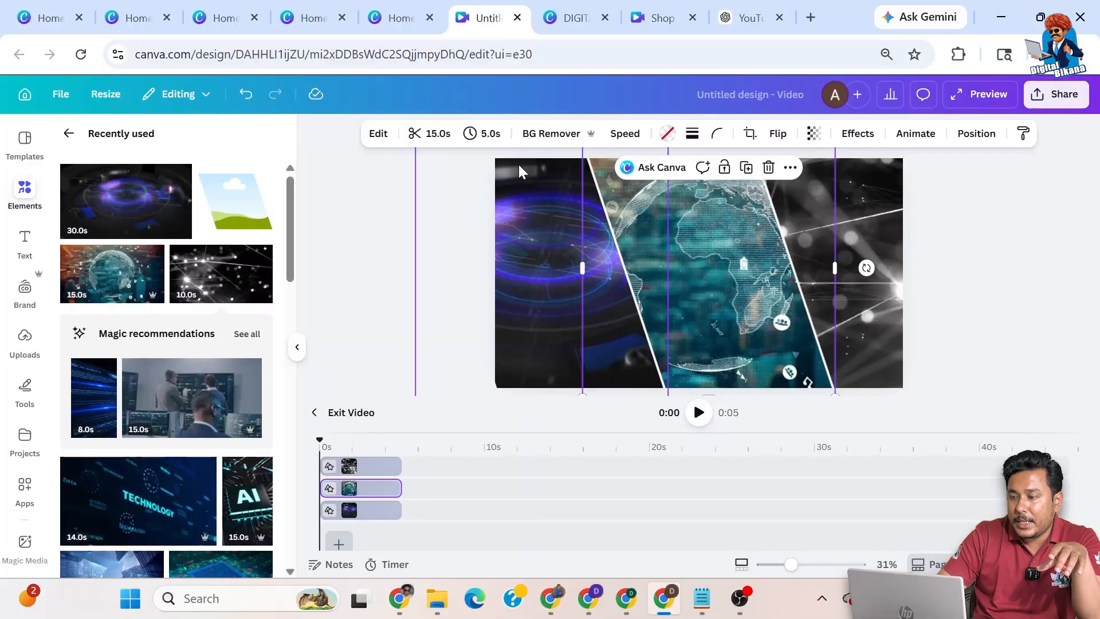
{"action": "left_click", "coordinate": [444, 139]}
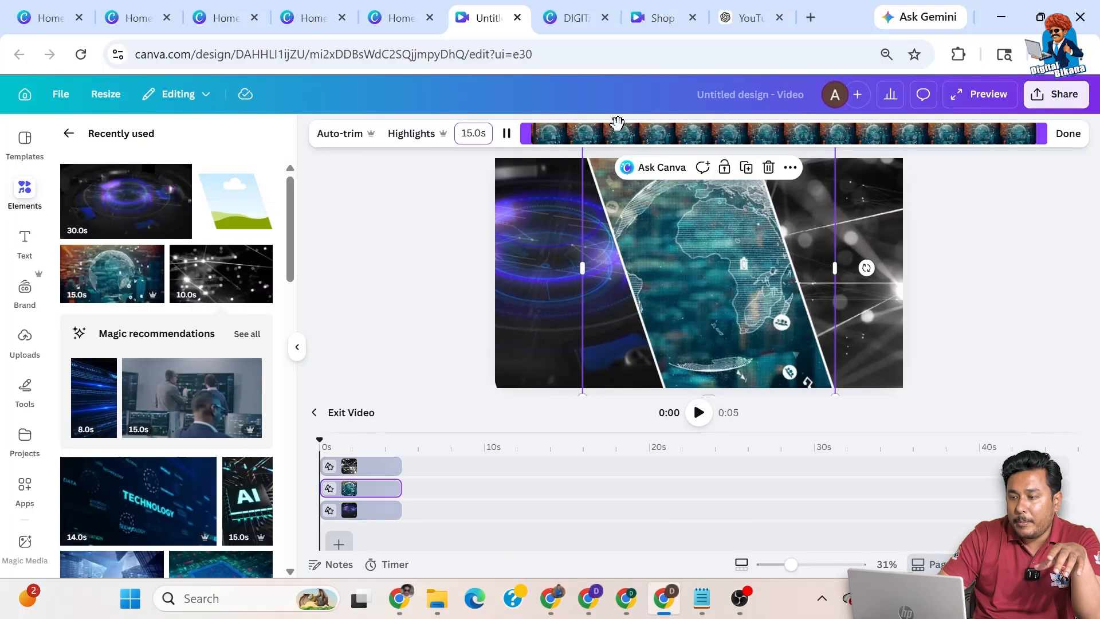